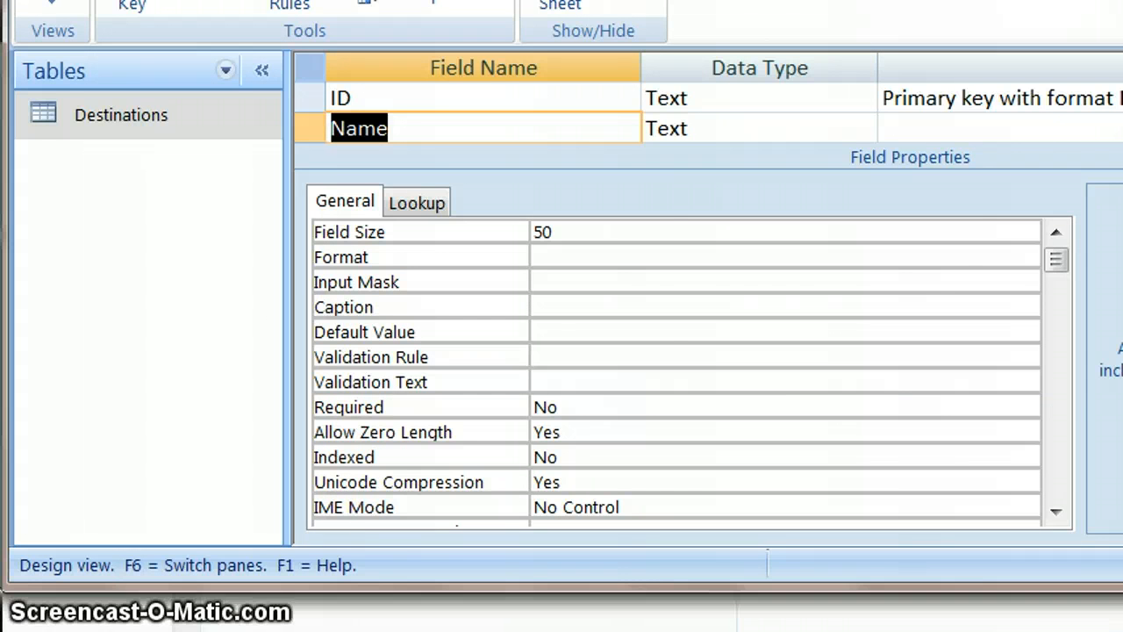
Examine the Destinations table's records and design, checking the Category field's data type and description.
drag(1122, 587, 1122, 631)
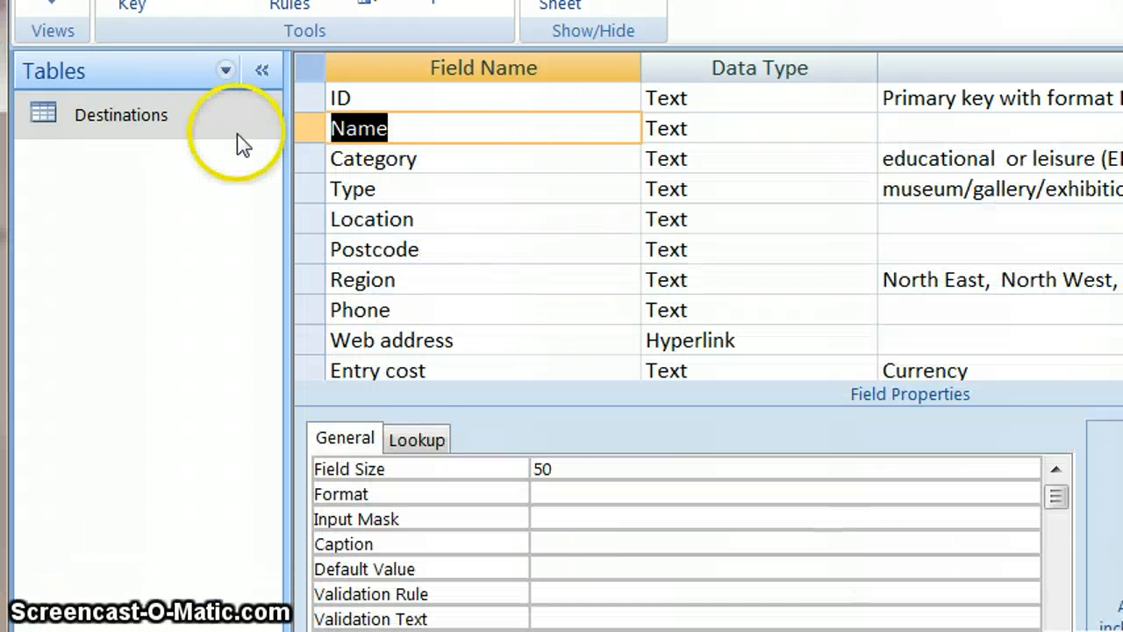
click(53, 5)
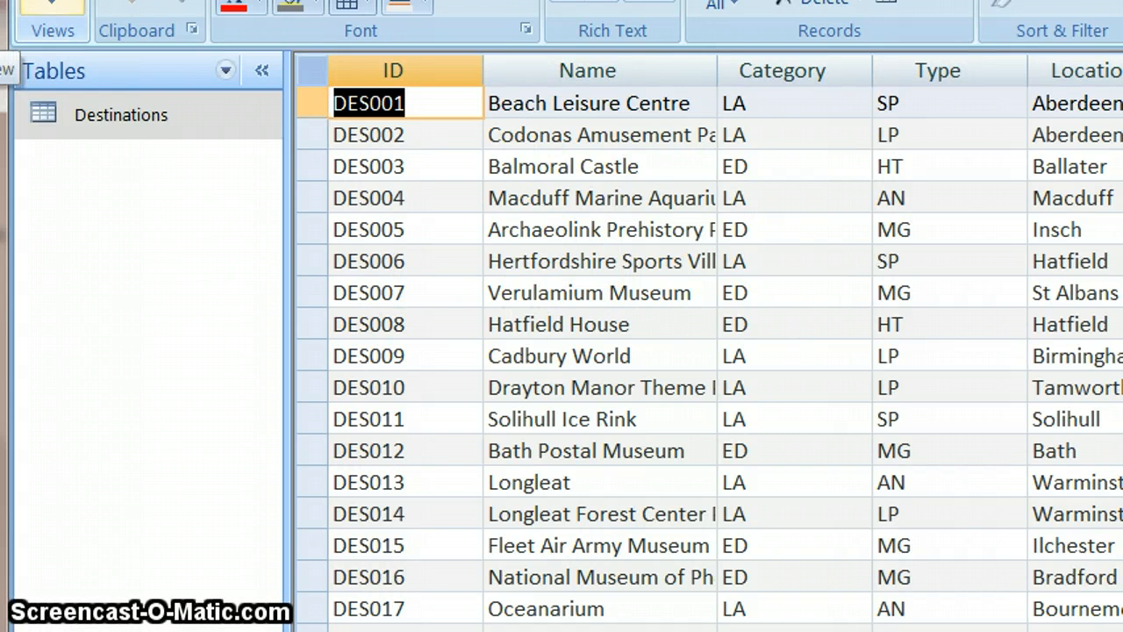
click(53, 7)
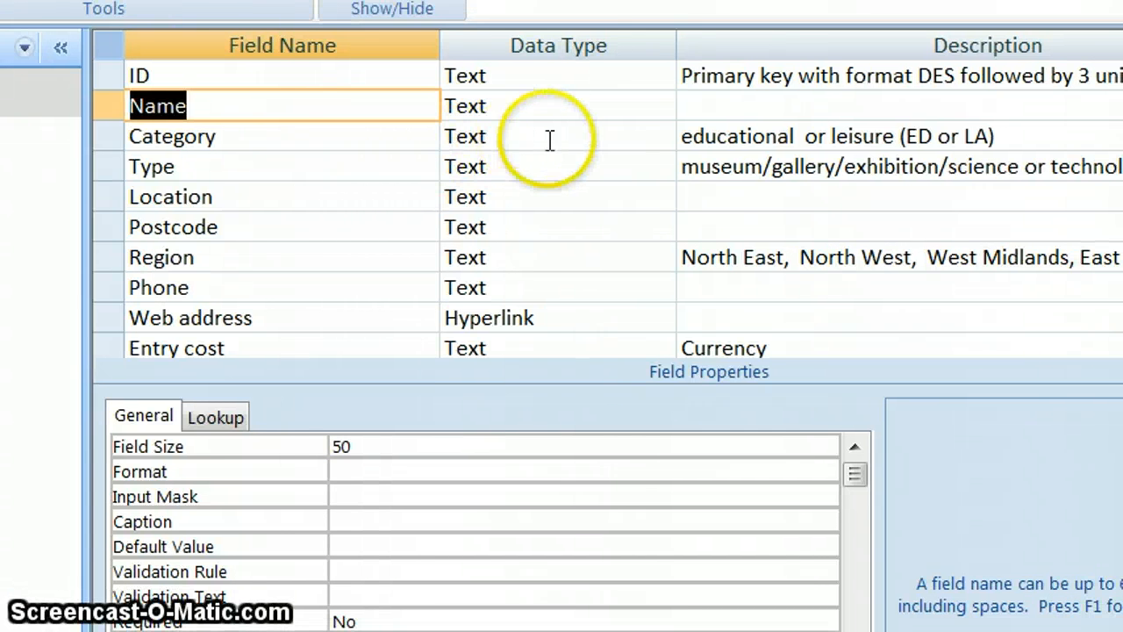
click(702, 142)
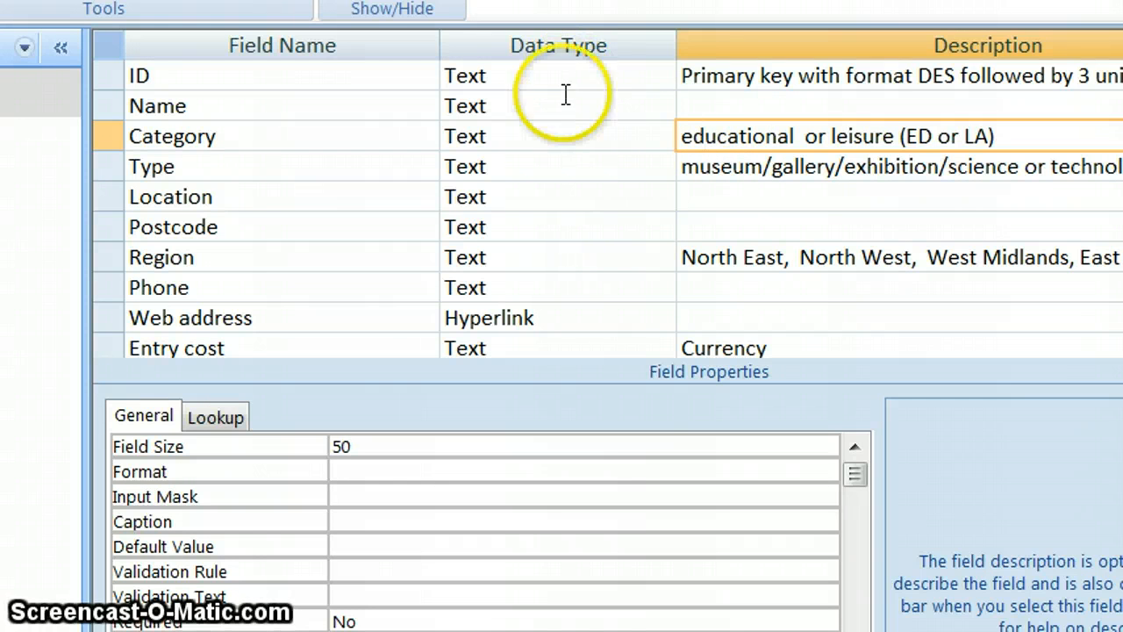
click(598, 138)
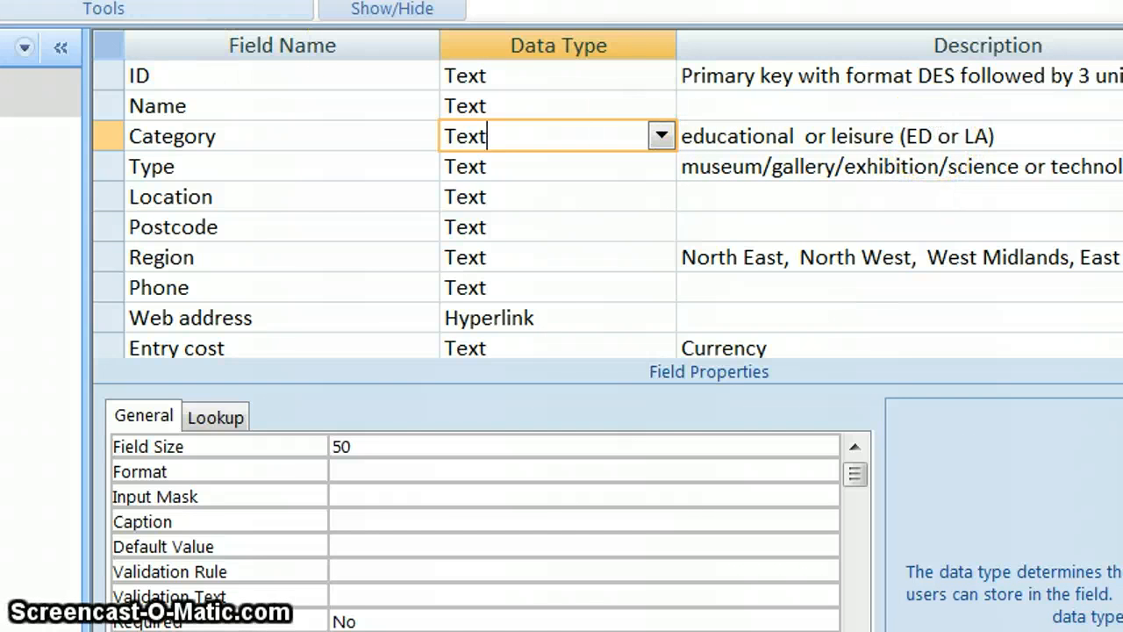
click(0, 0)
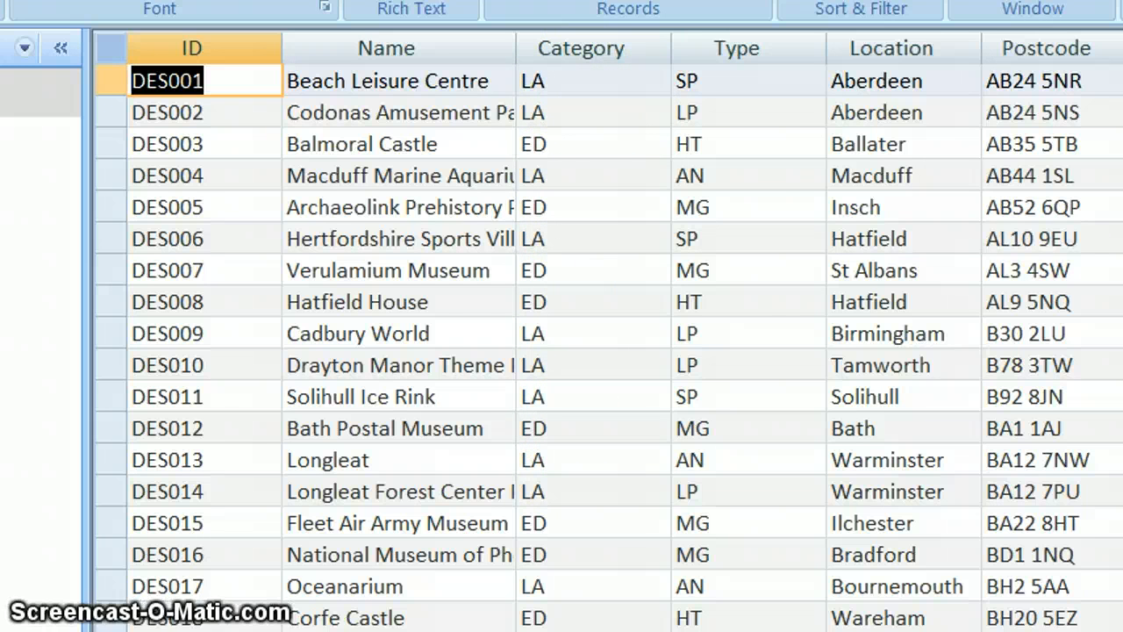
click(0, 0)
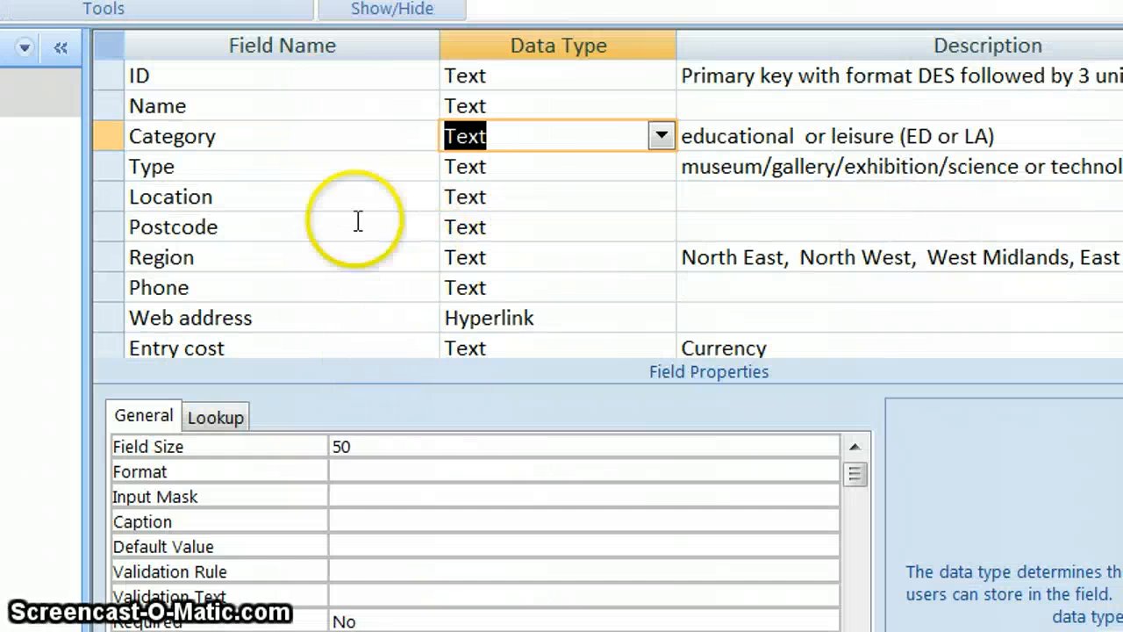
Set the Category field's size to 2 and save the table, accepting the shorter size.
click(375, 133)
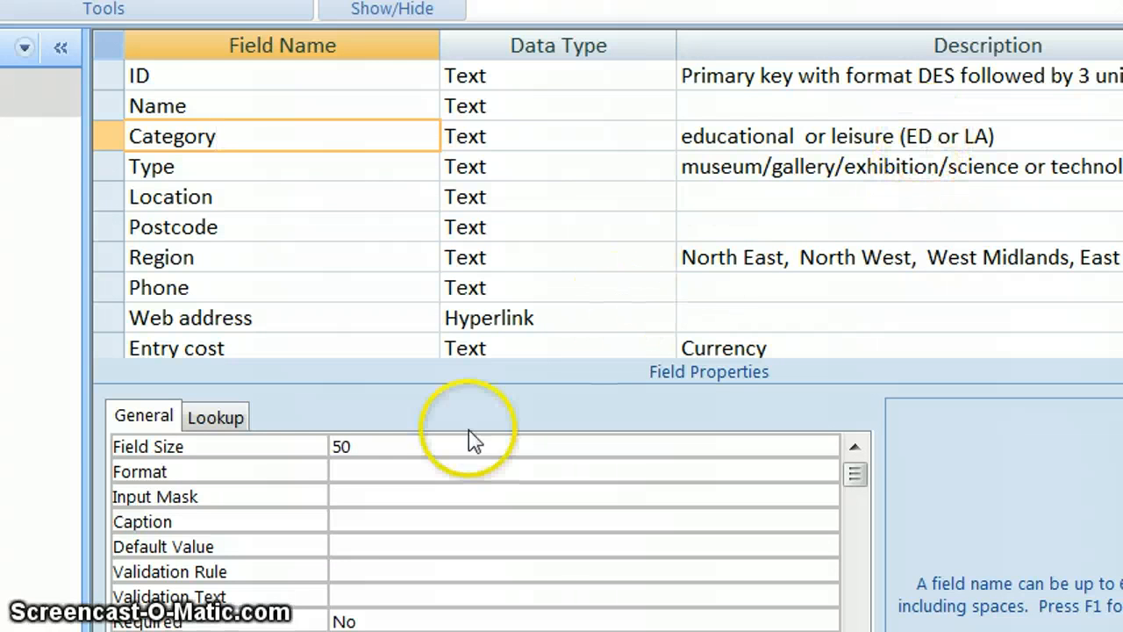
click(388, 446)
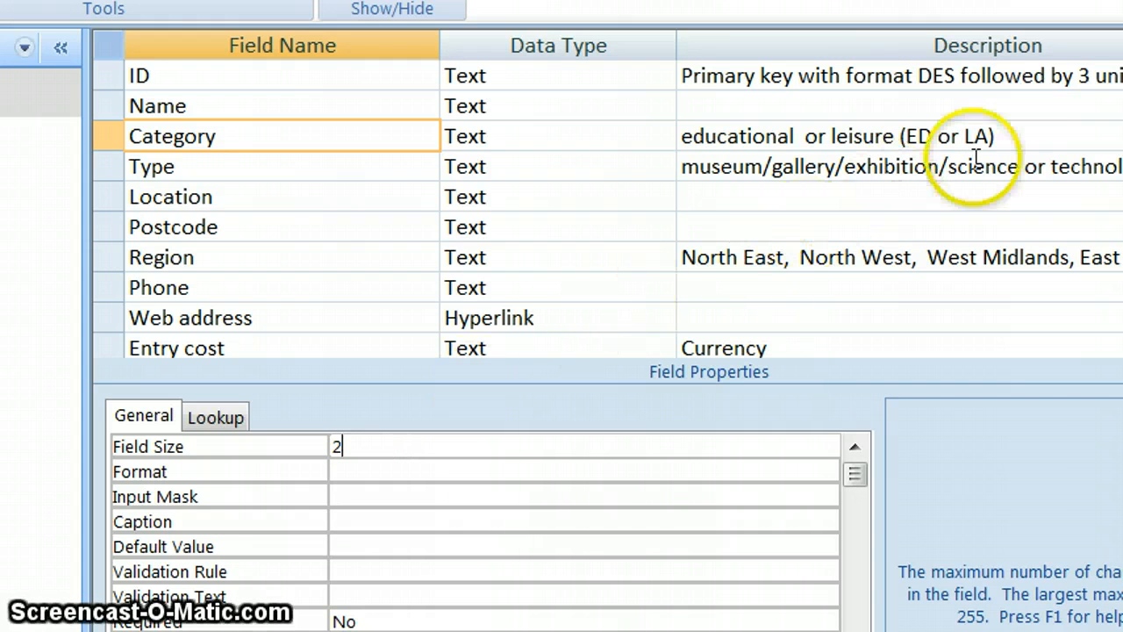
click(386, 469)
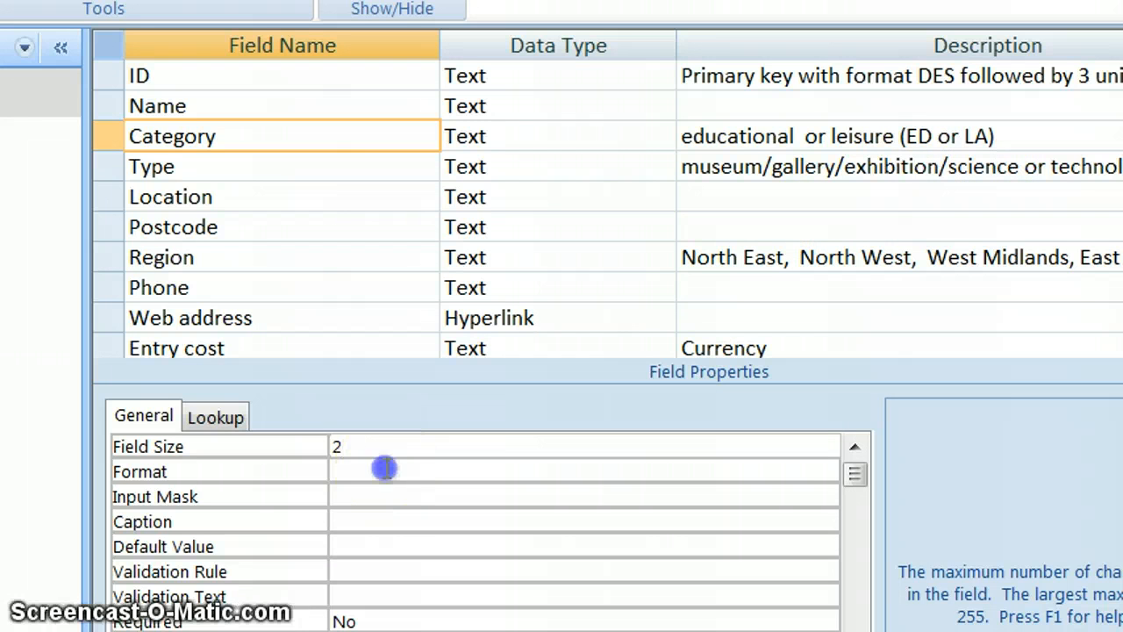
click(379, 446)
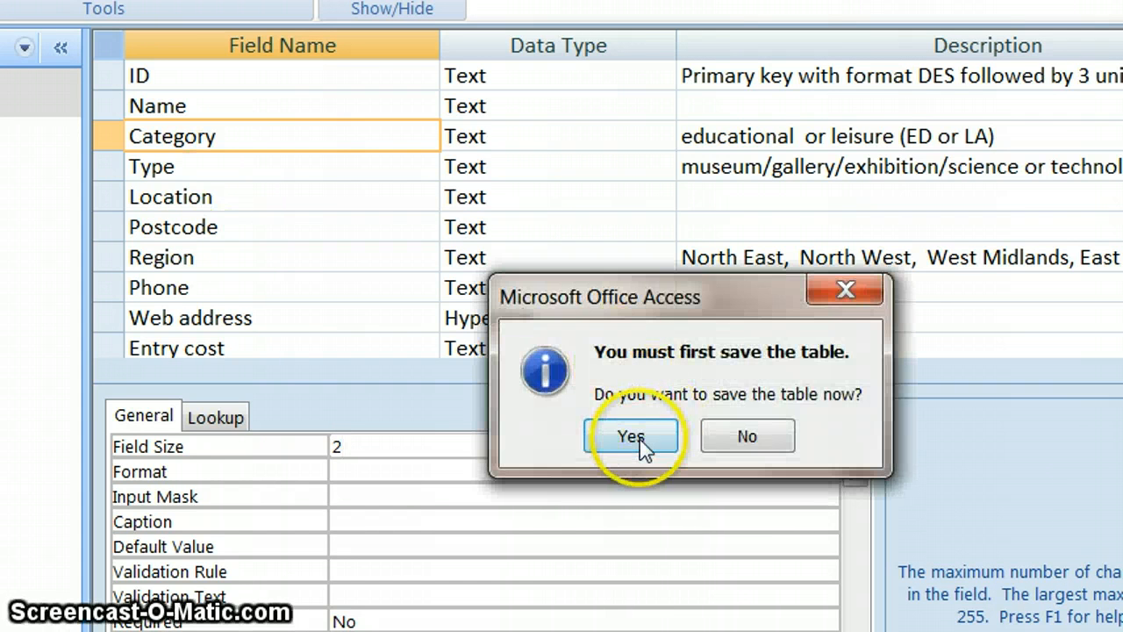
click(633, 436)
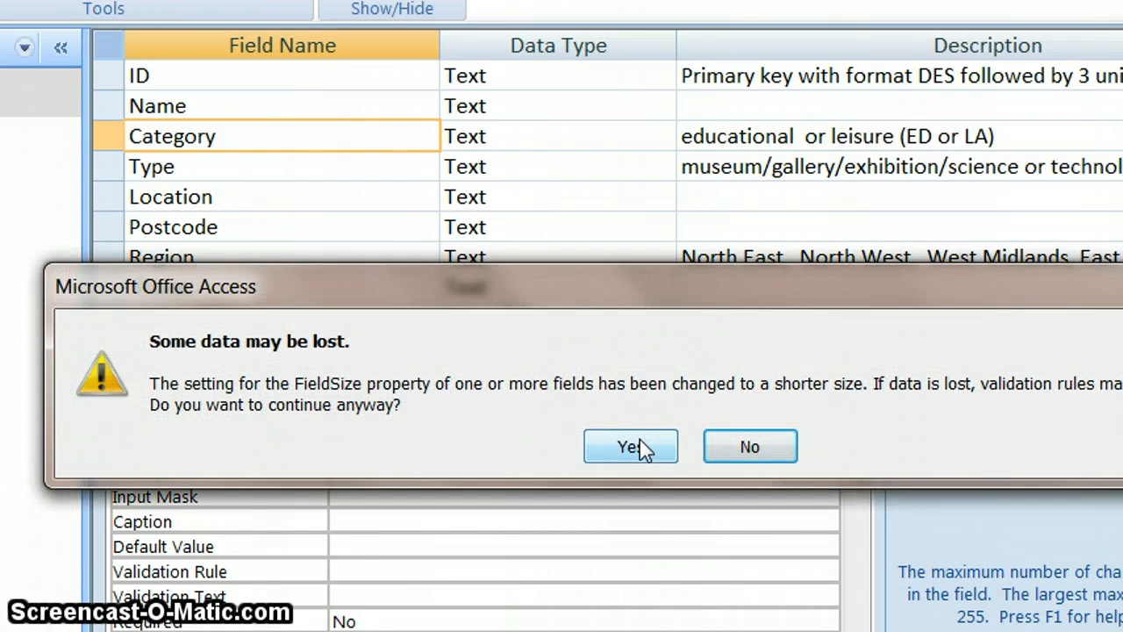
click(640, 447)
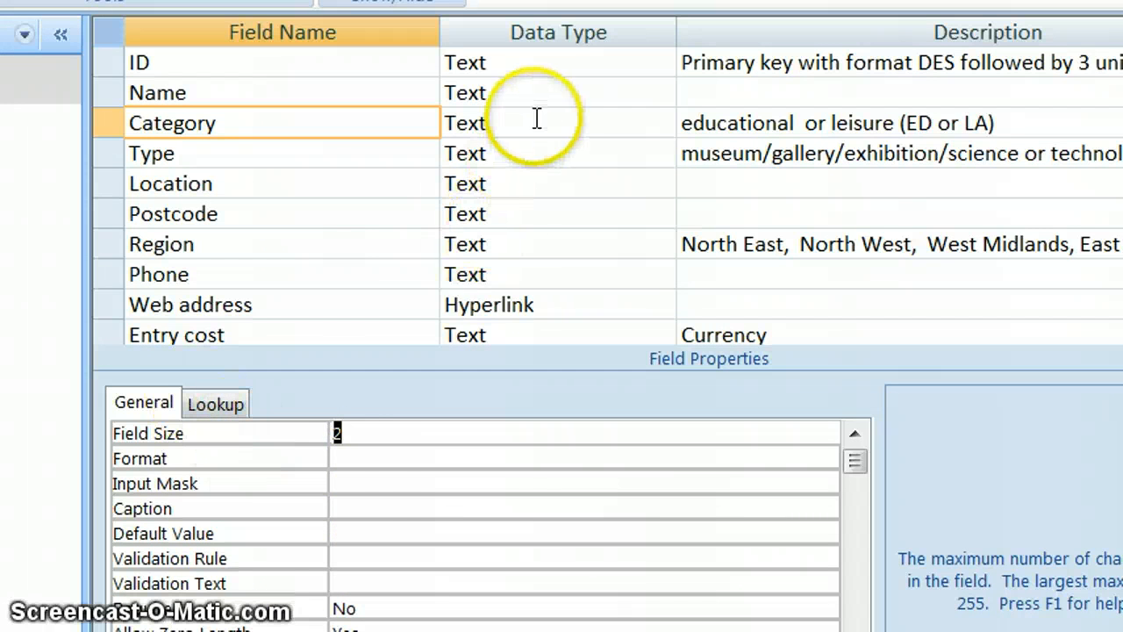
Add the validation rule "ED" Or "LA" to the Category field, save the table and keep the rule after testing existing data.
click(345, 485)
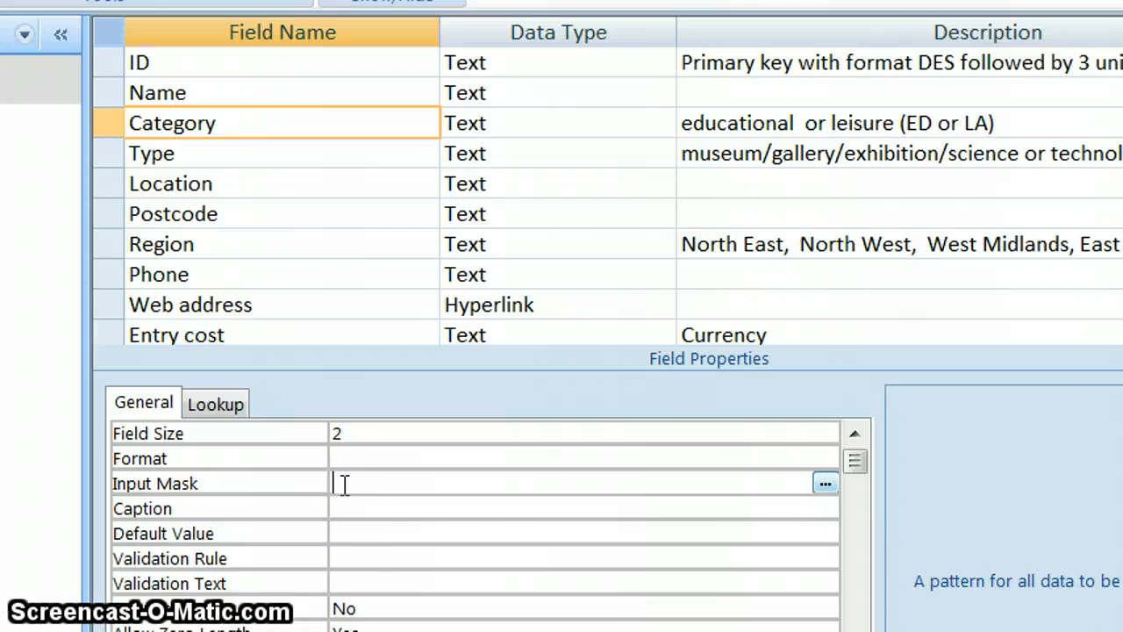
click(351, 559)
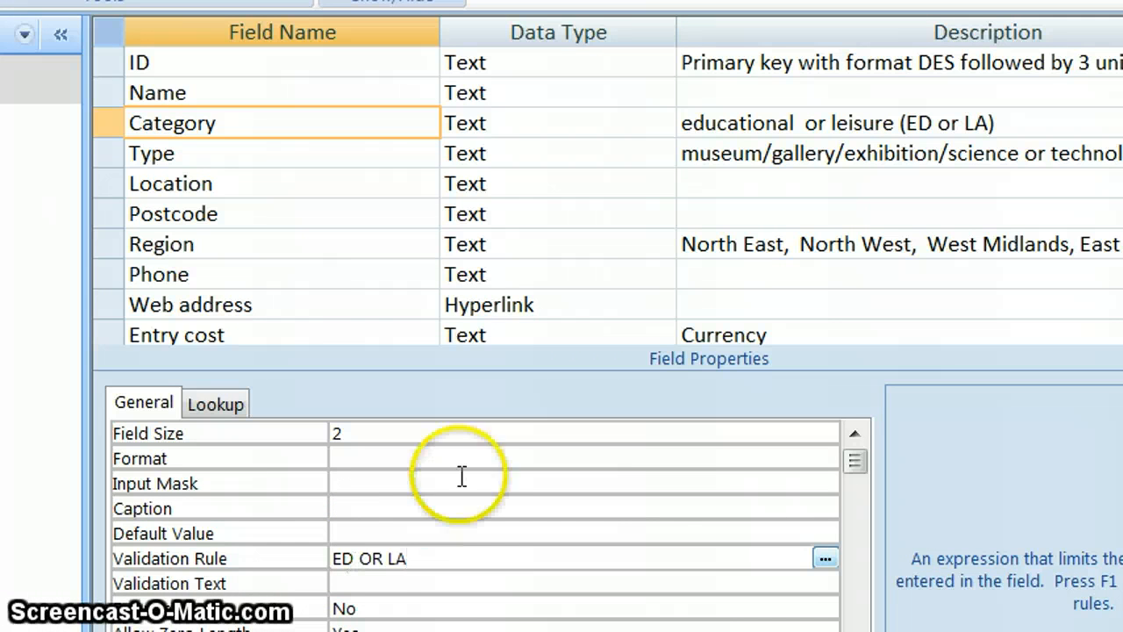
click(444, 533)
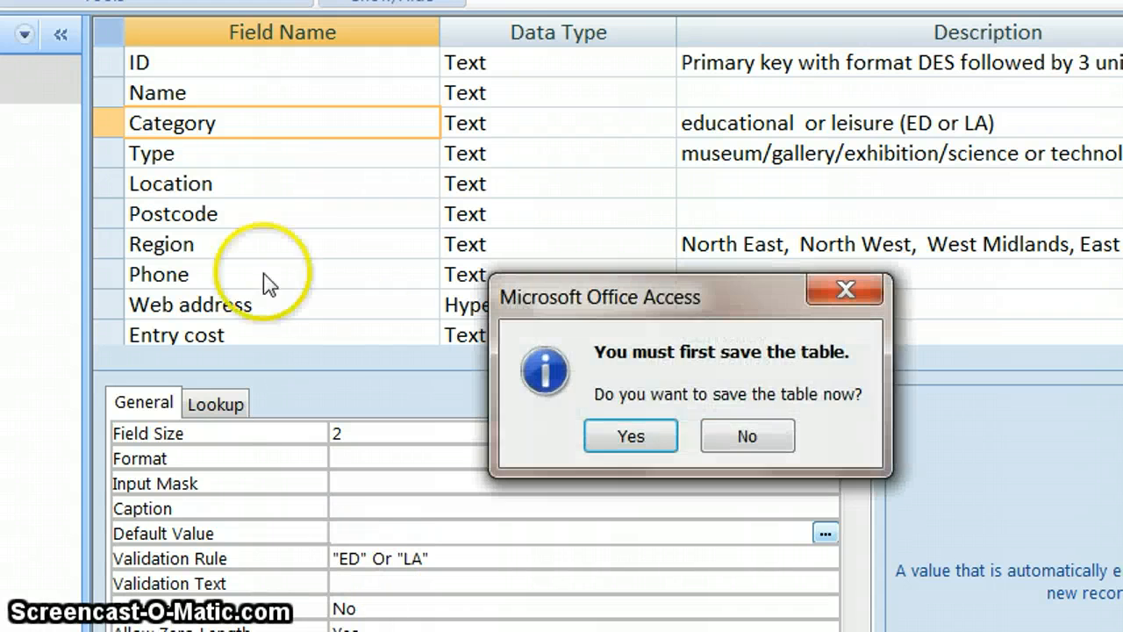
click(628, 433)
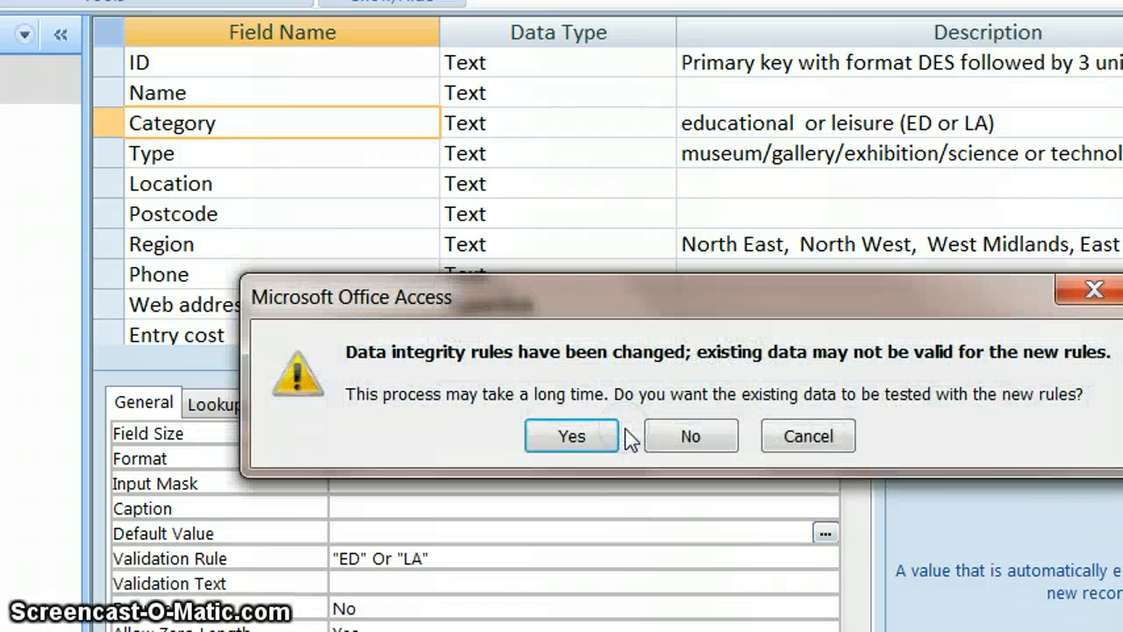
click(572, 436)
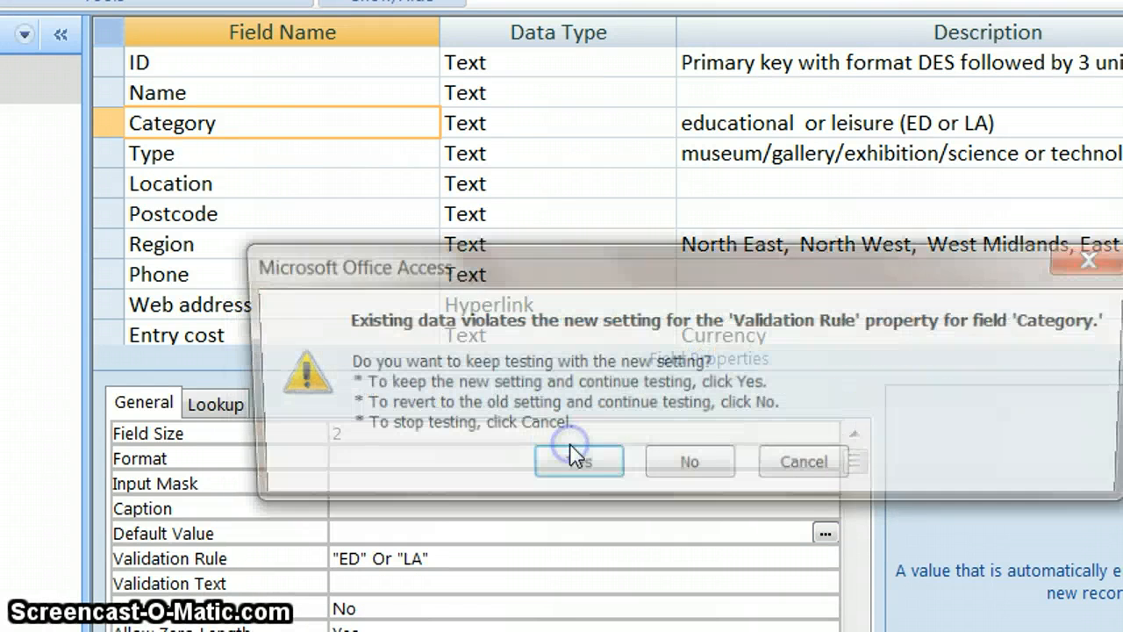
click(573, 469)
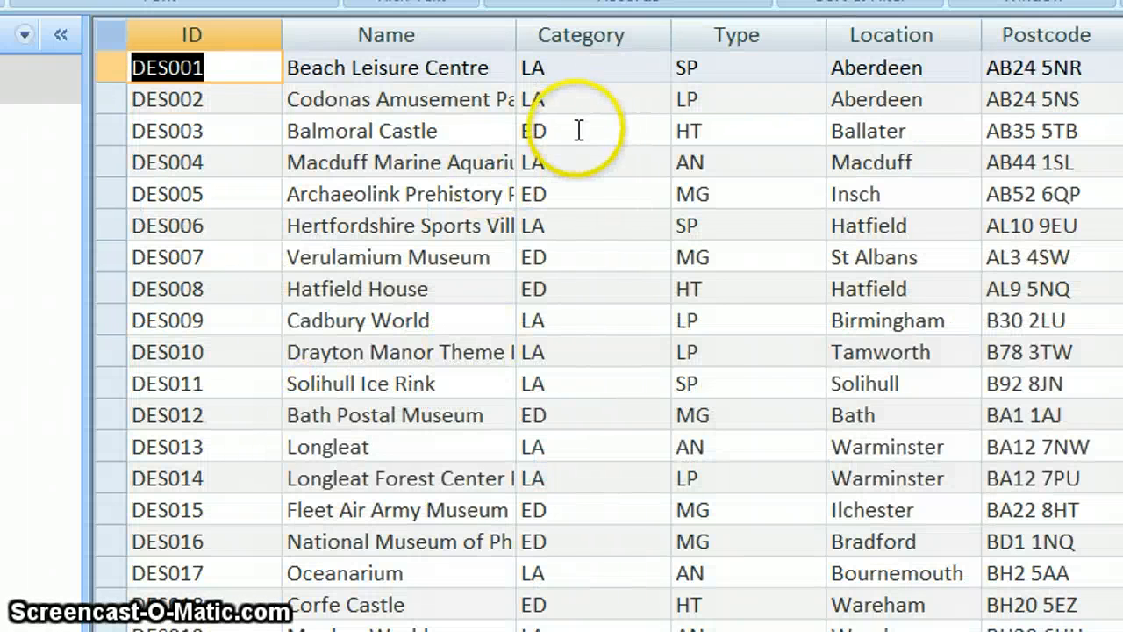
Test the validation rule by entering EB as Balmoral Castle's category, and restore it to ED.
click(579, 130)
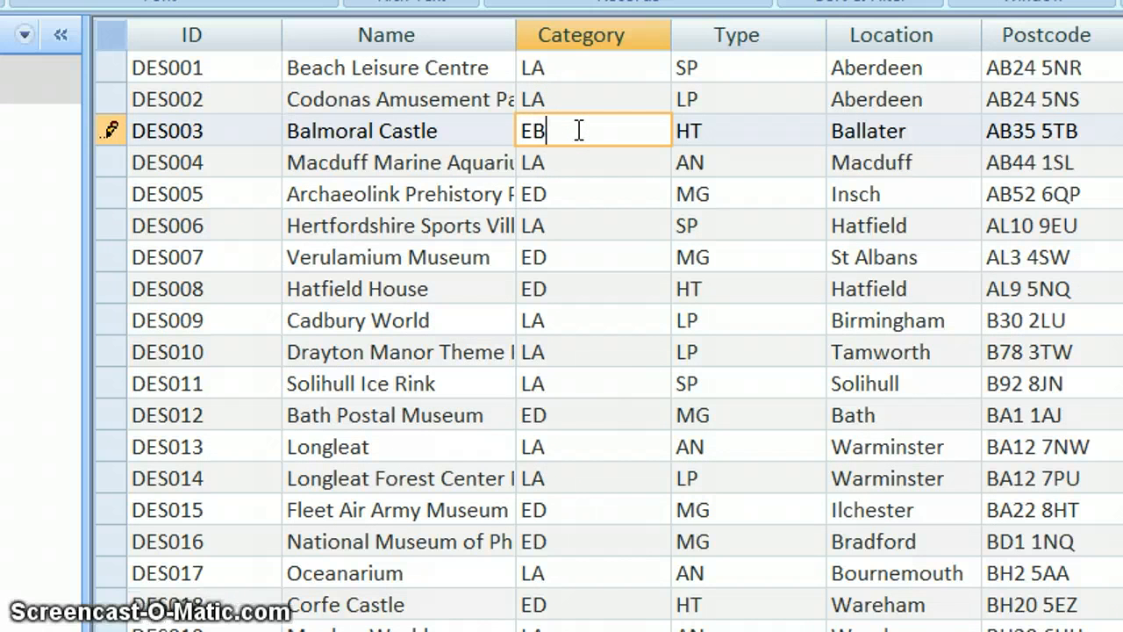
text(B)
key(Return)
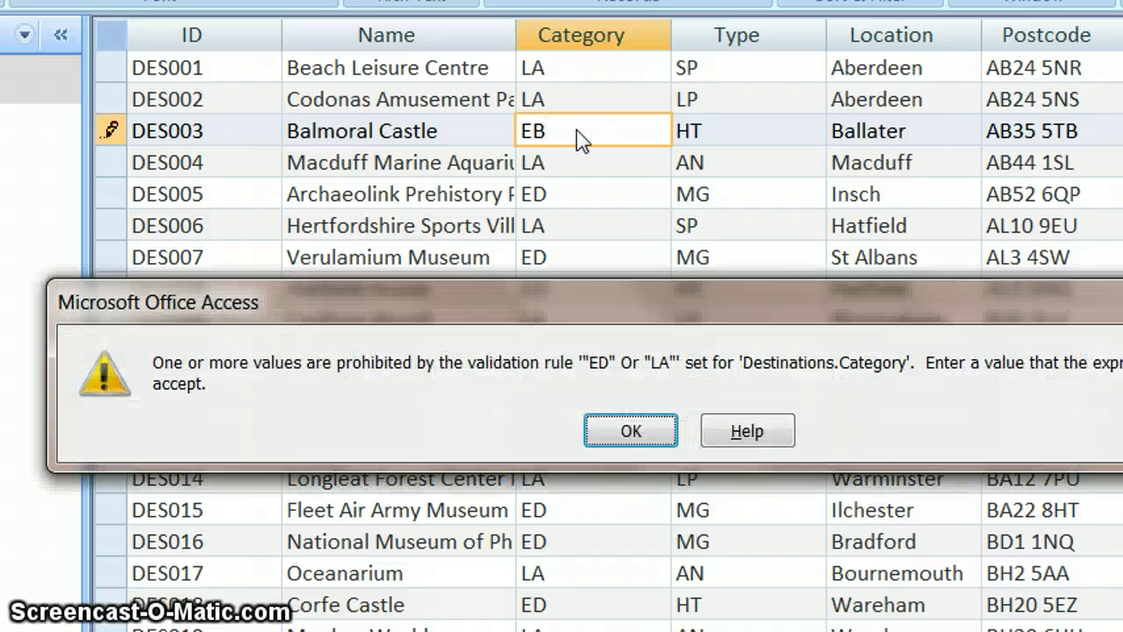
click(632, 433)
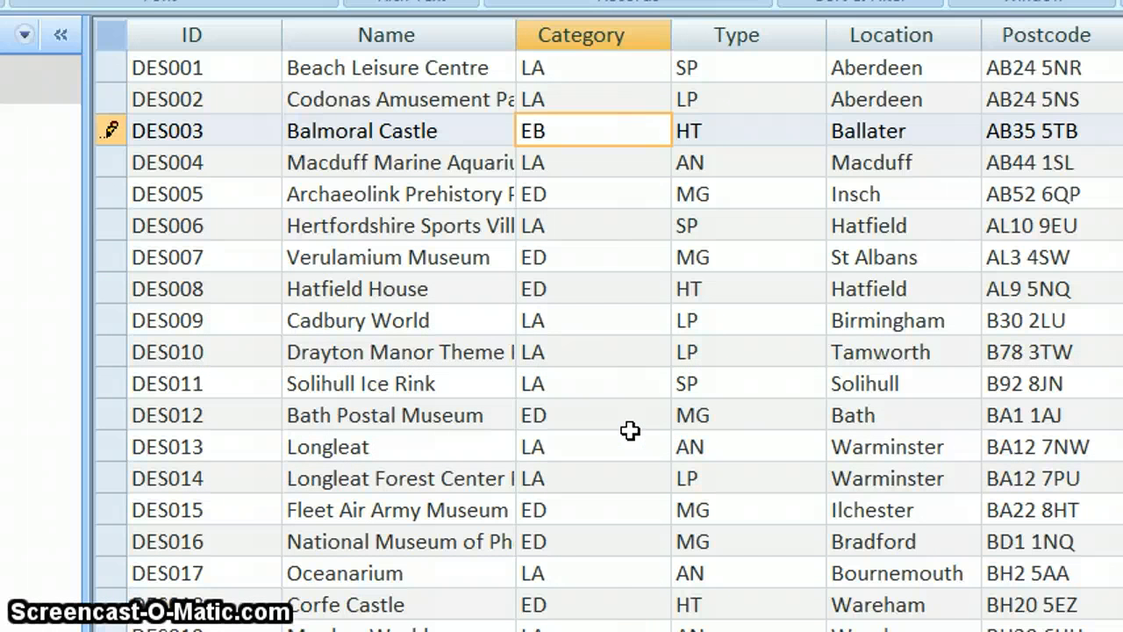
key(Return)
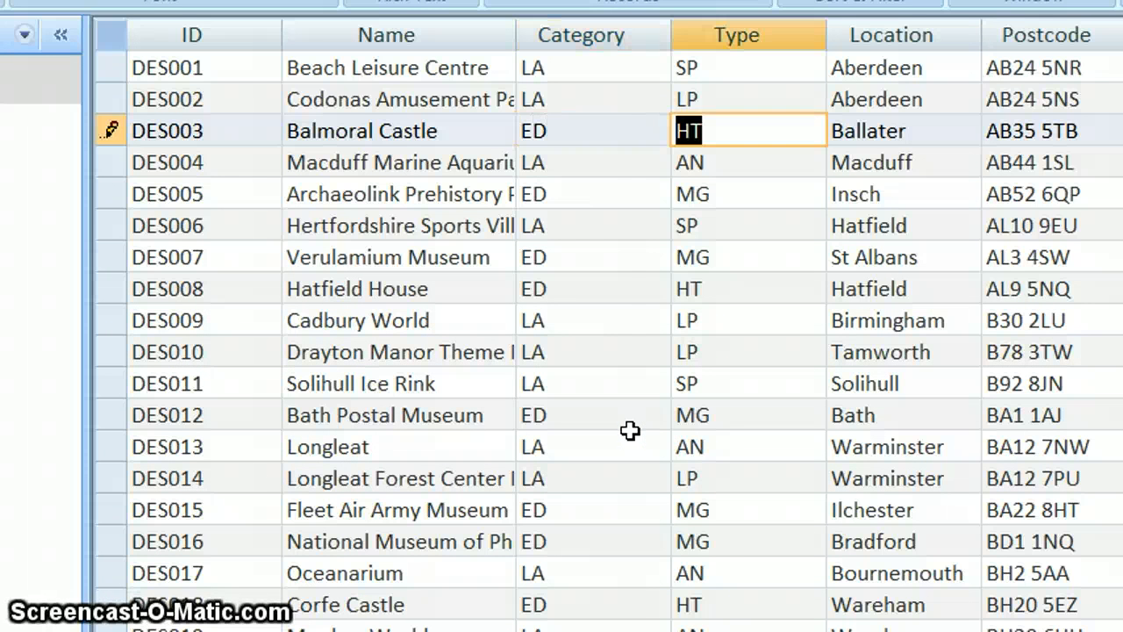
Test the rule again with category LU for record DES004, and restore it to LA.
click(573, 158)
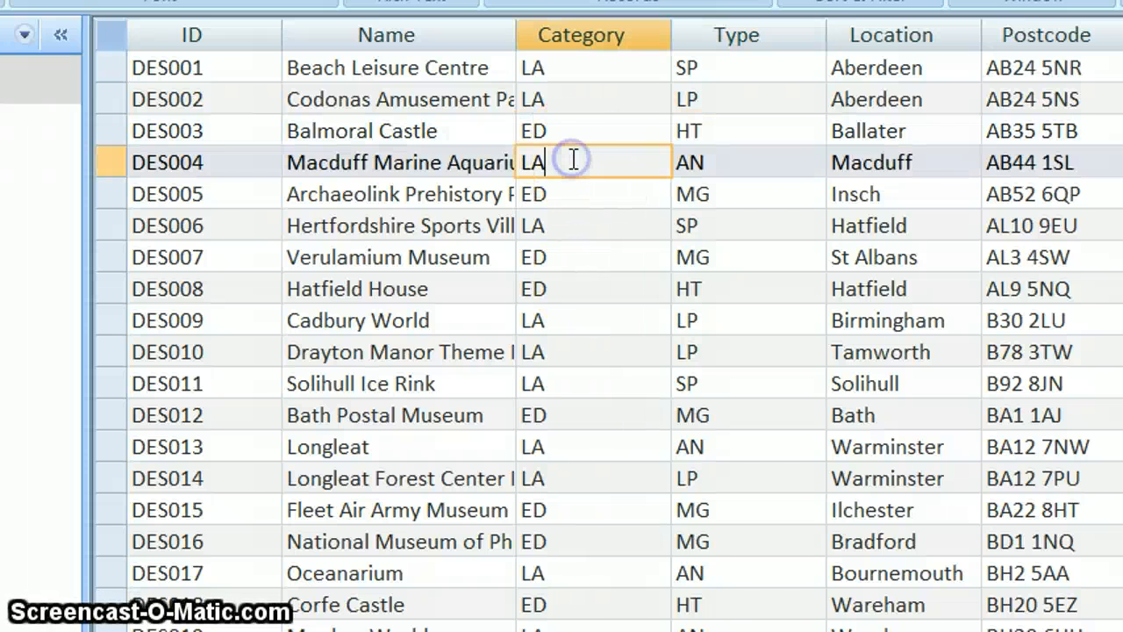
key(Return)
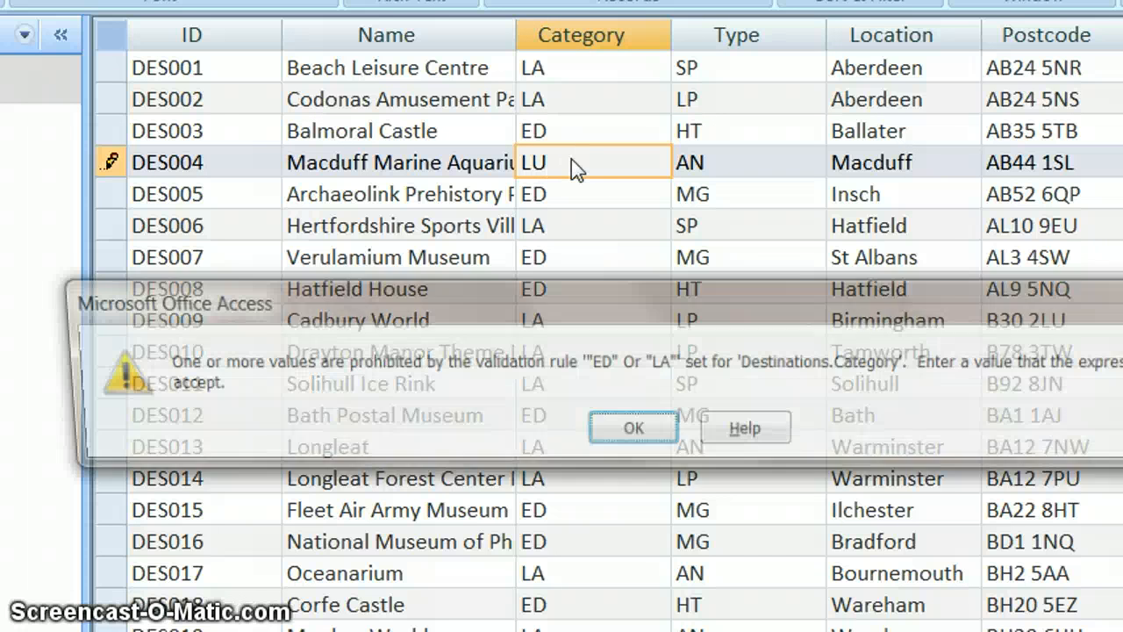
click(632, 429)
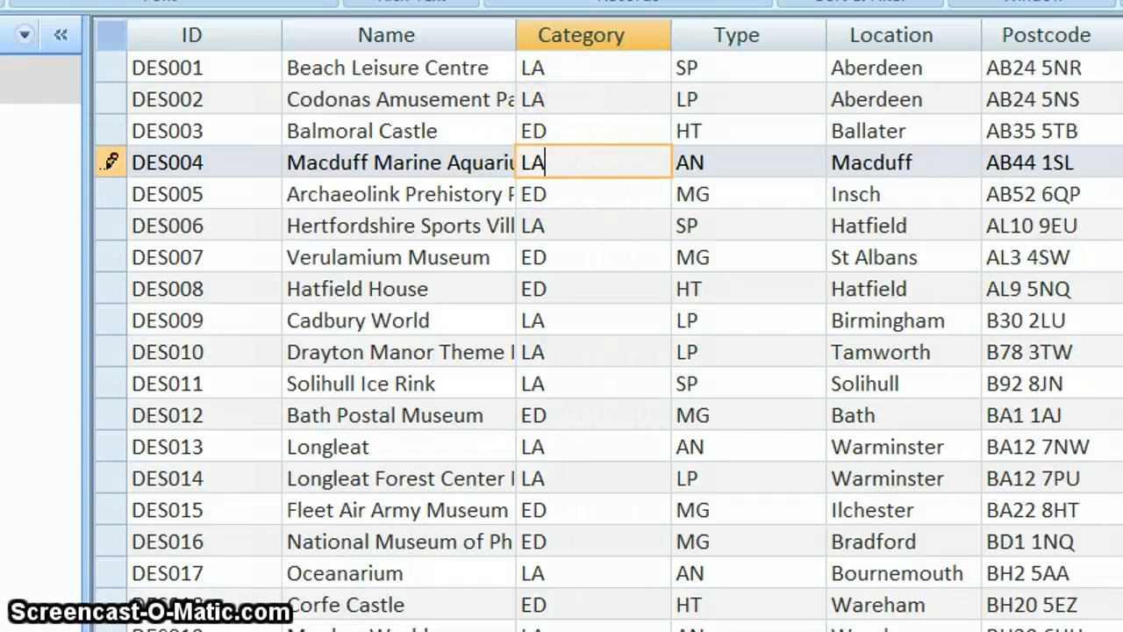
Start the Lookup Wizard for the Category field in the table's design, choosing to type in the values.
key(ctrl+period)
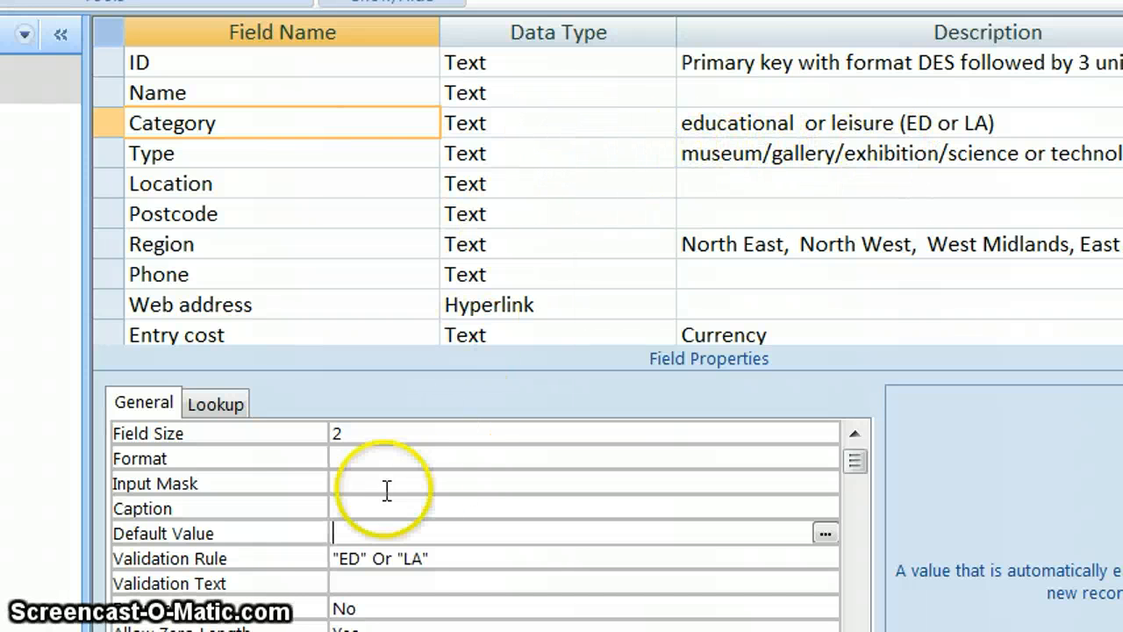
click(558, 114)
click(660, 123)
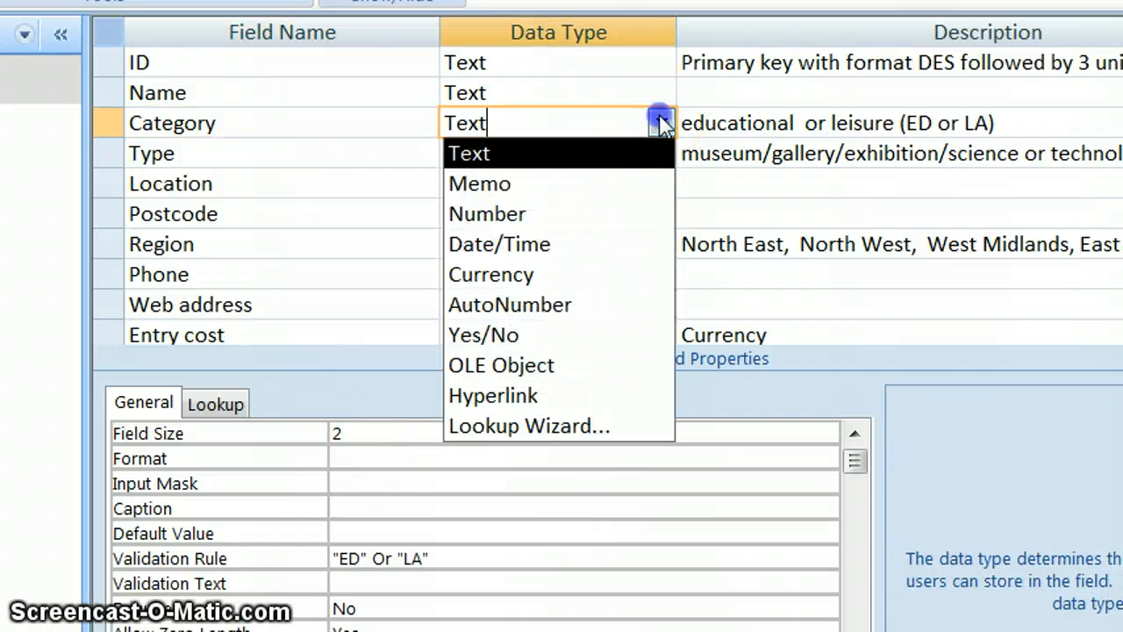
click(535, 426)
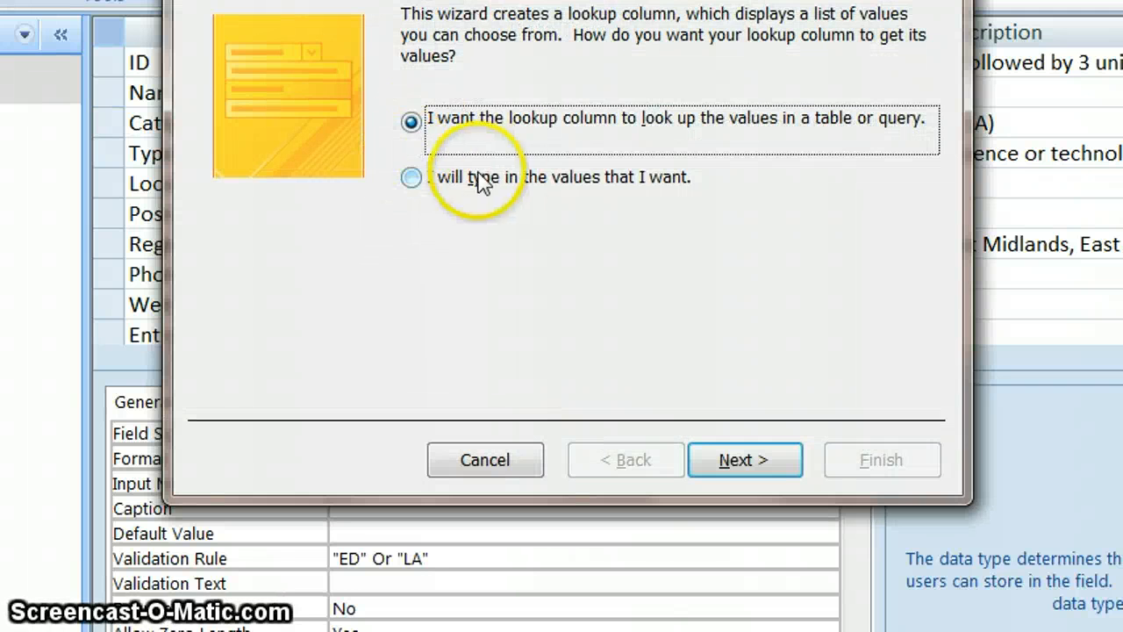
click(411, 178)
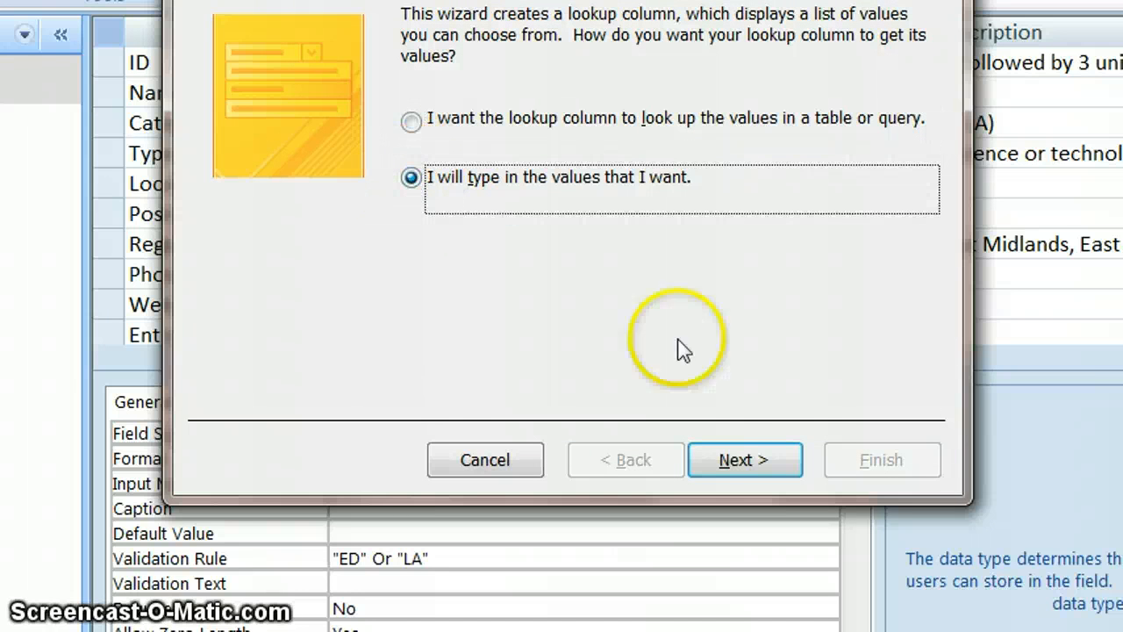
click(744, 461)
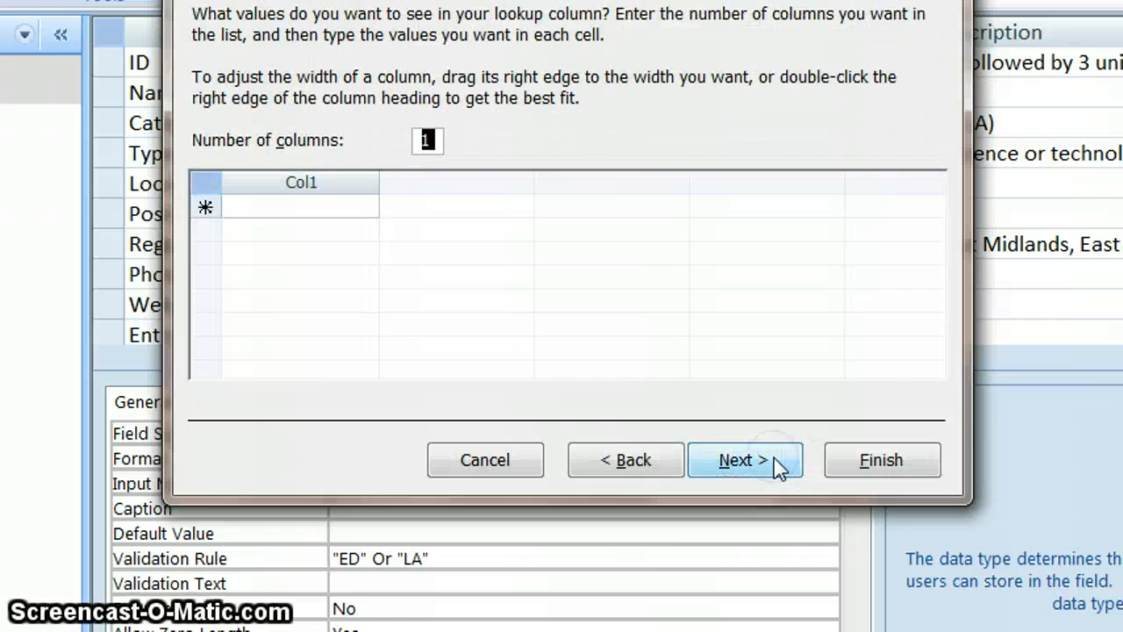
Enter ED and LA as the values of the single lookup column and continue the wizard.
click(349, 202)
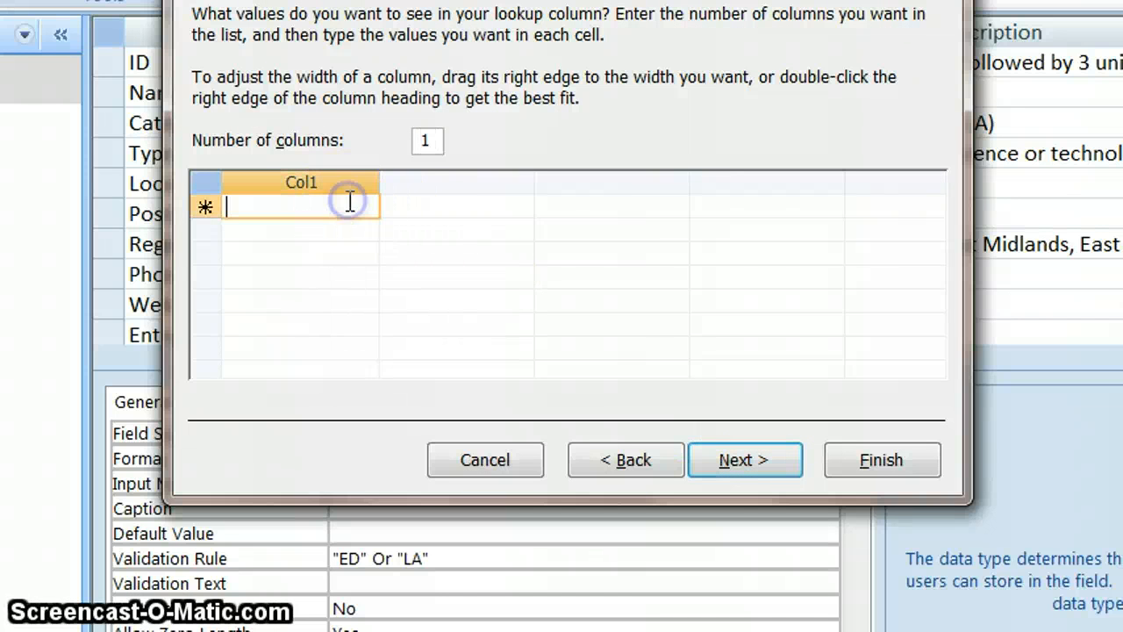
text(ED)
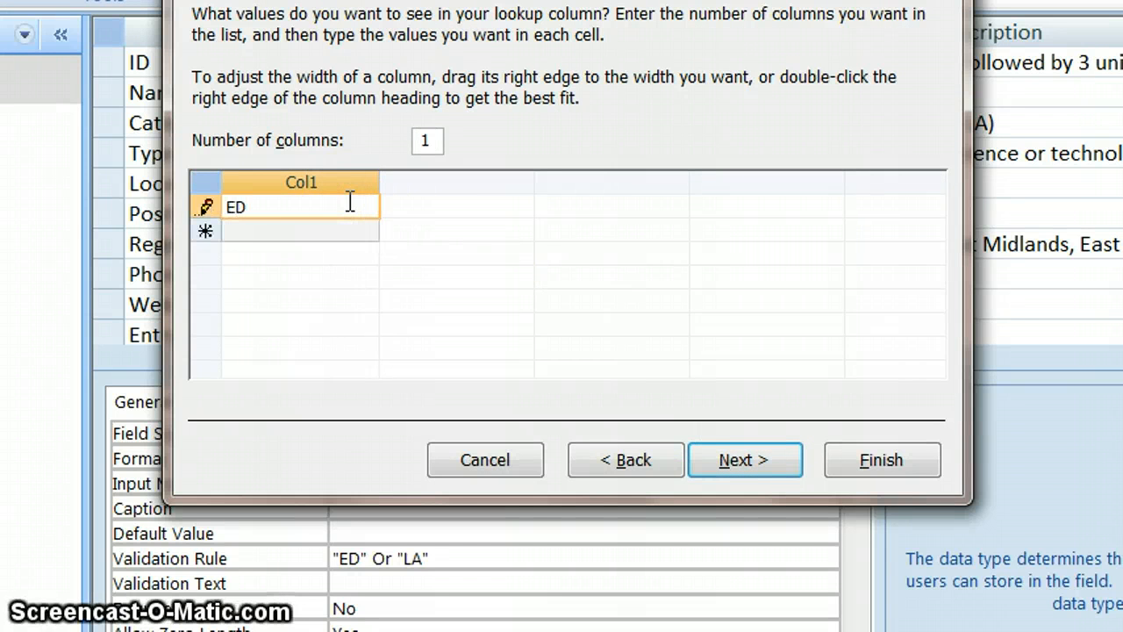
click(314, 234)
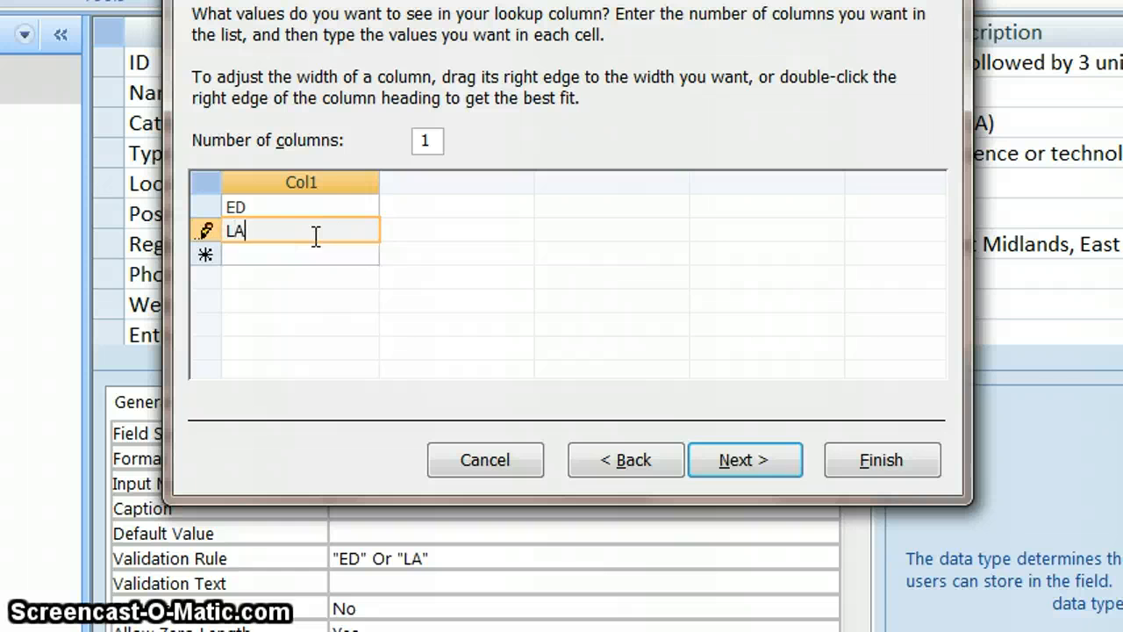
click(731, 465)
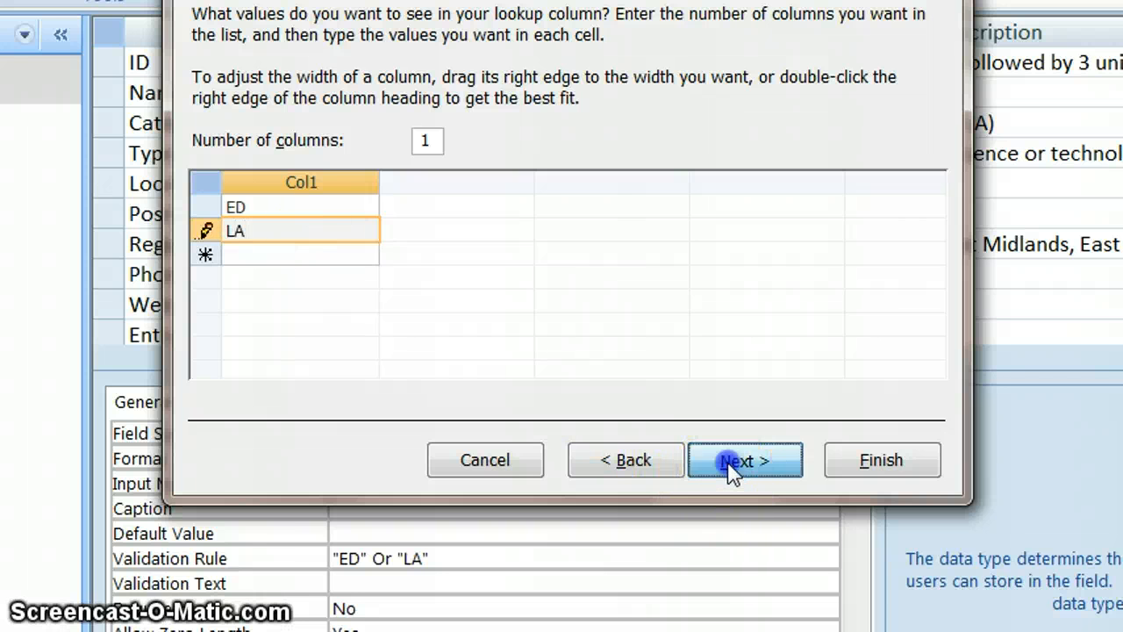
Finish the Lookup Wizard and check the Category field's lookup and general properties.
click(888, 459)
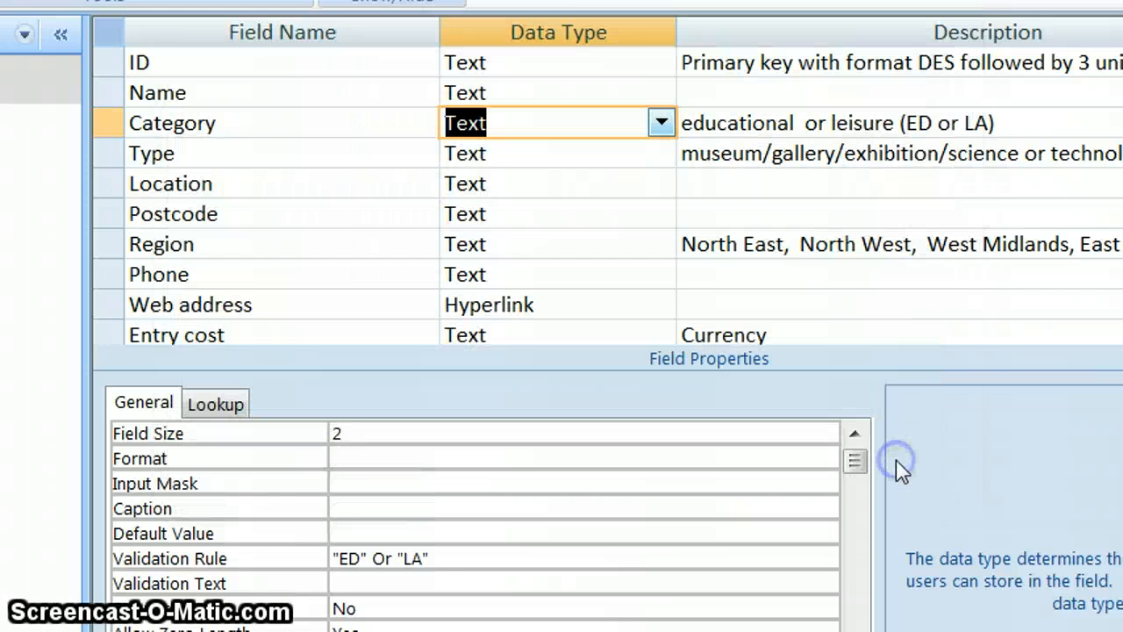
click(494, 481)
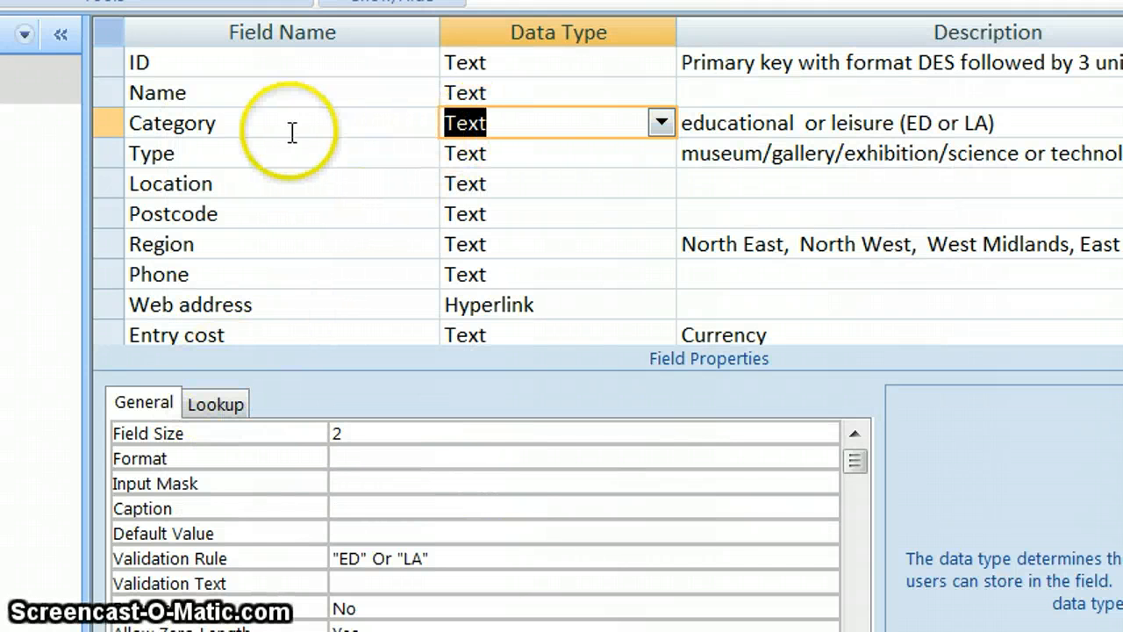
click(215, 405)
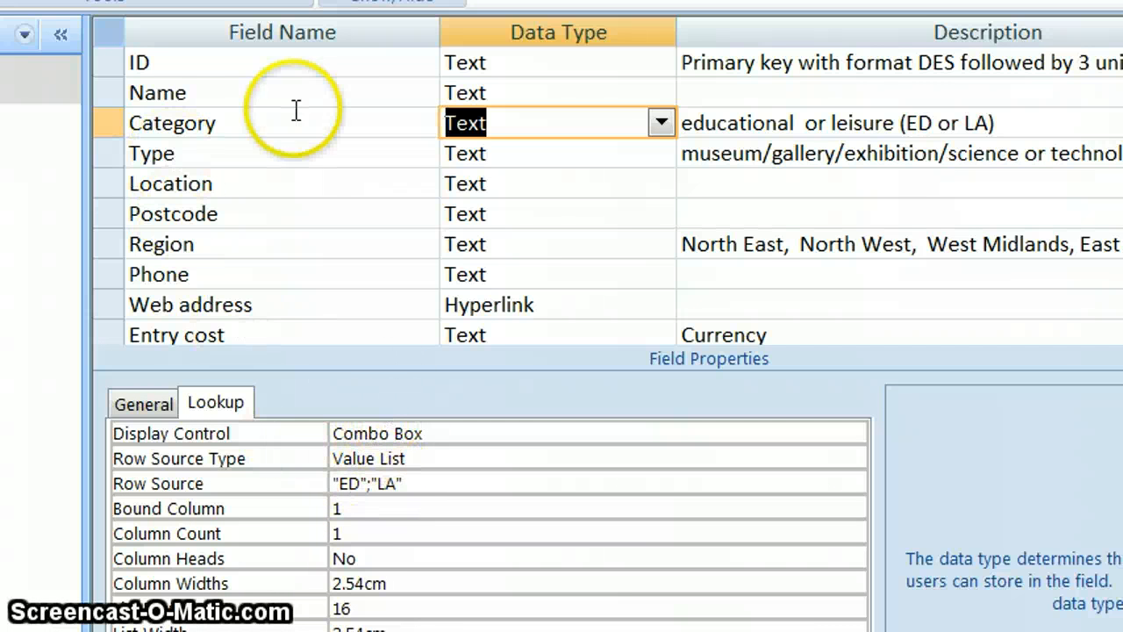
click(144, 404)
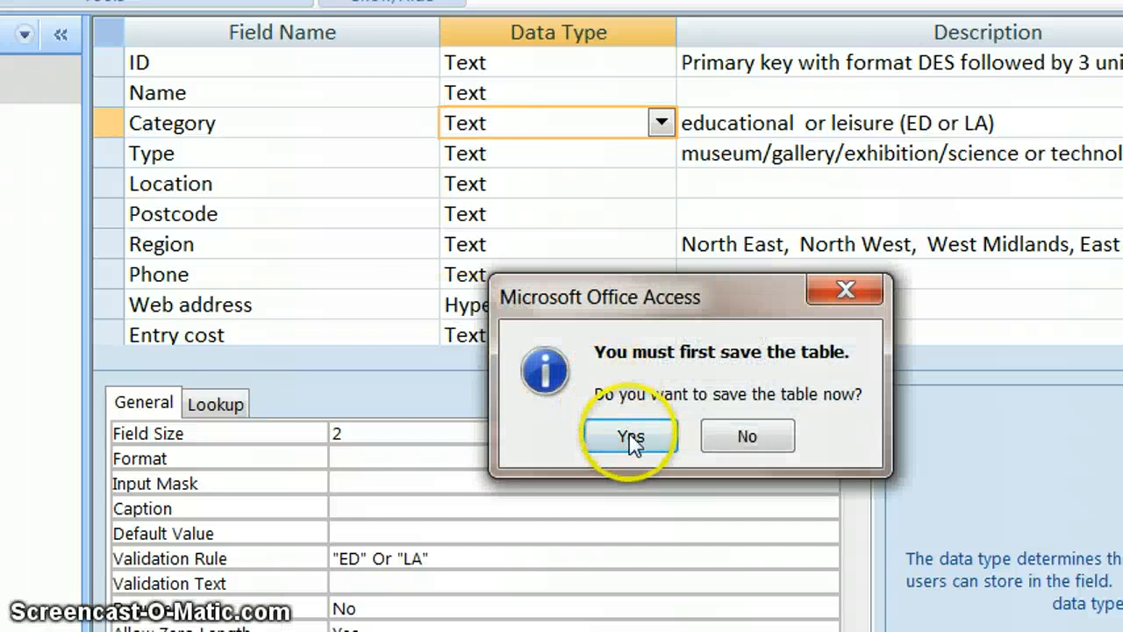
Save the table and choose LA from the lookup list as Balmoral Castle's category in the datasheet.
click(629, 433)
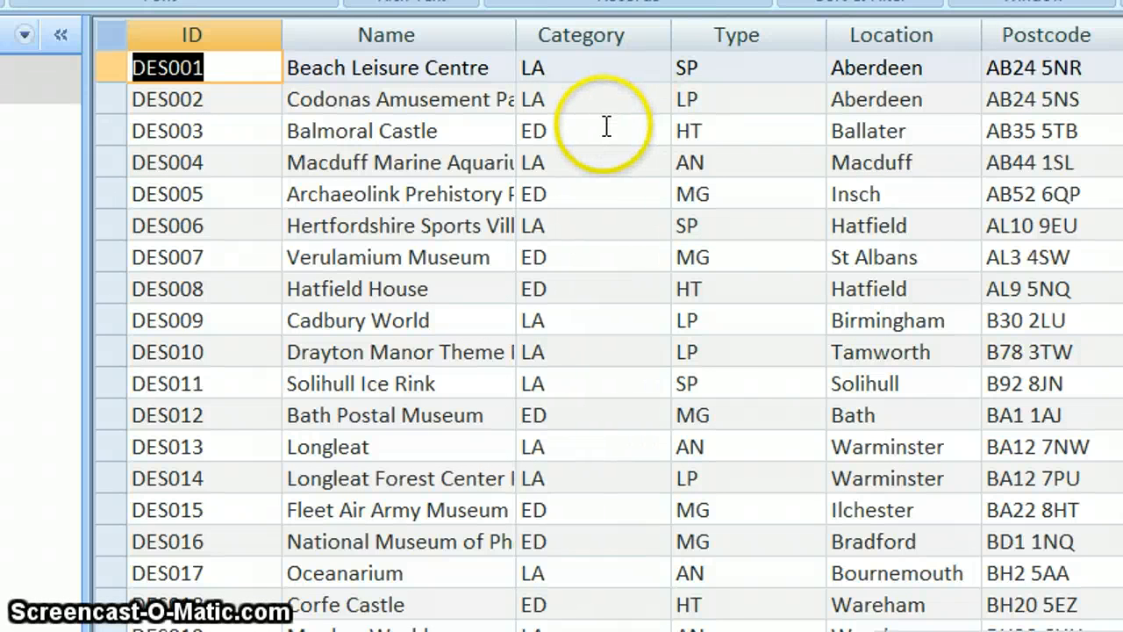
click(604, 126)
click(656, 132)
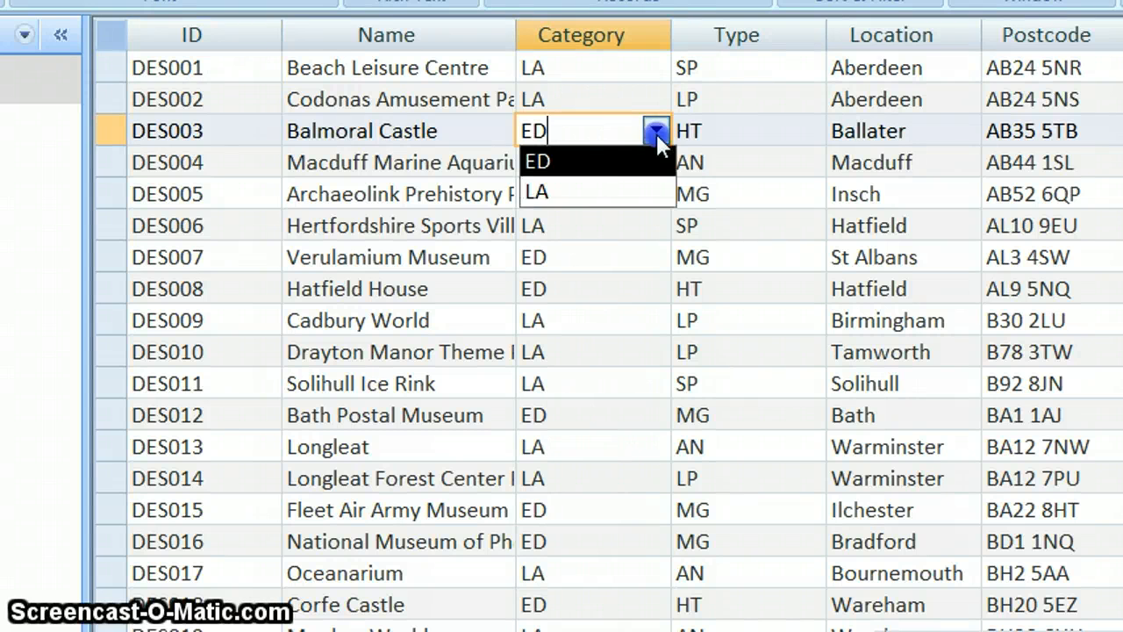
click(592, 197)
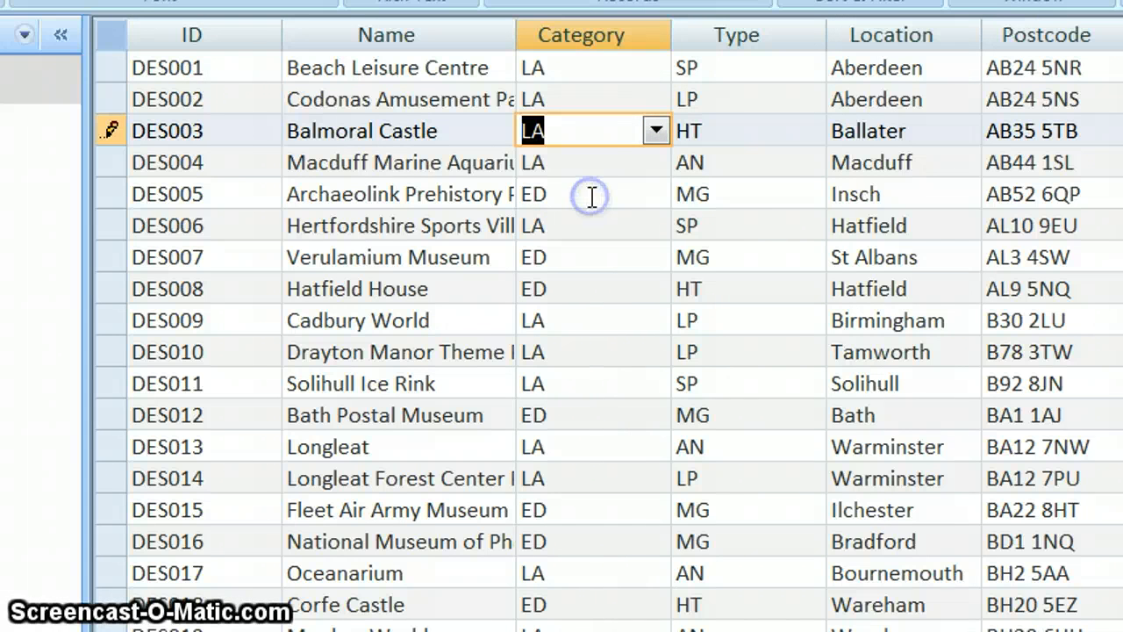
Choose ED from the lookup list as the category of record DES004.
click(587, 161)
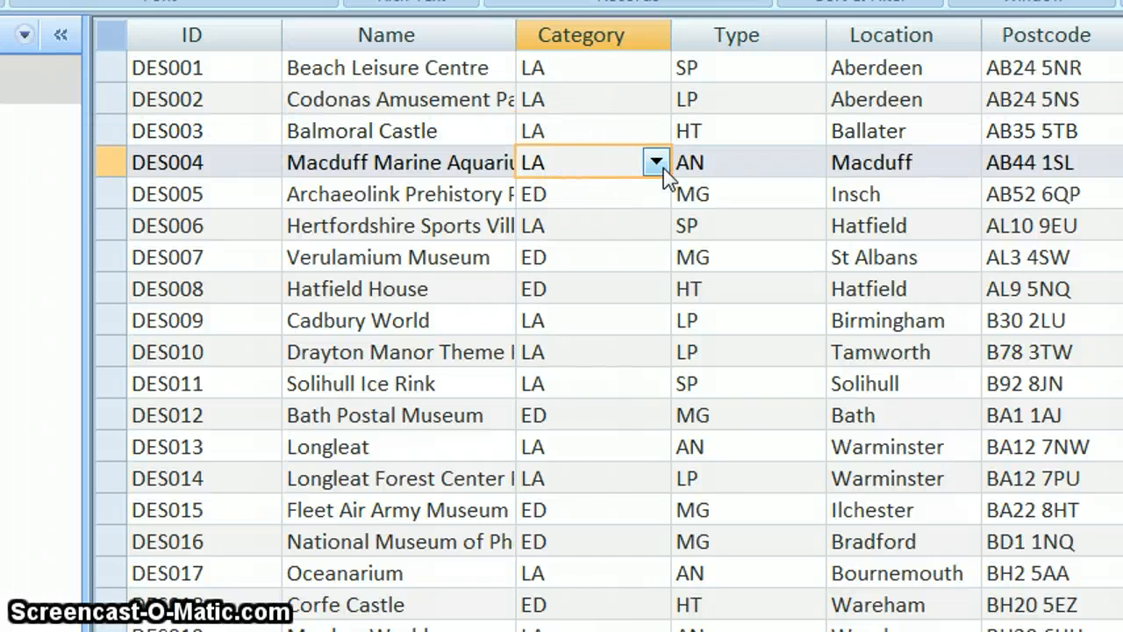
click(656, 162)
click(596, 198)
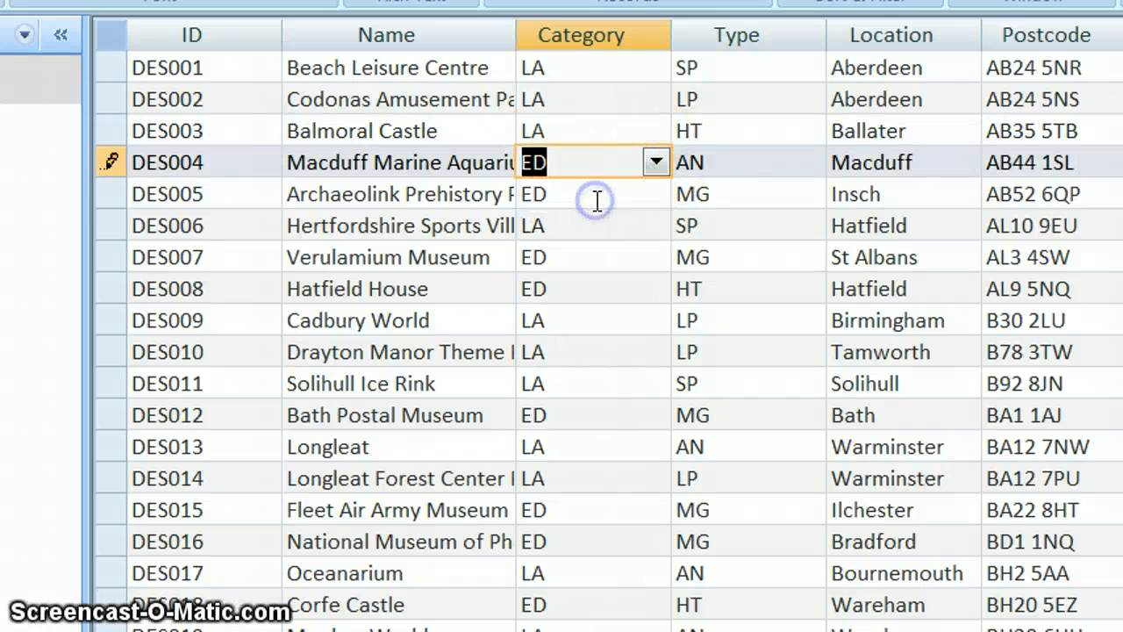
Try LA from the lookup list as the category of record DES005, and restore it to ED.
click(575, 194)
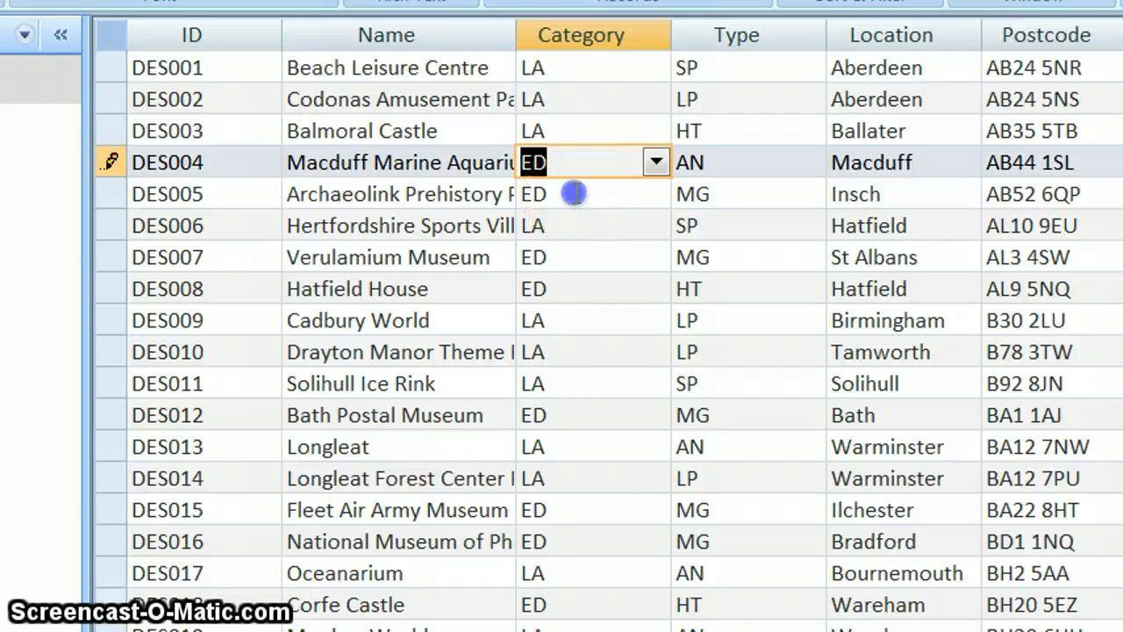
click(657, 194)
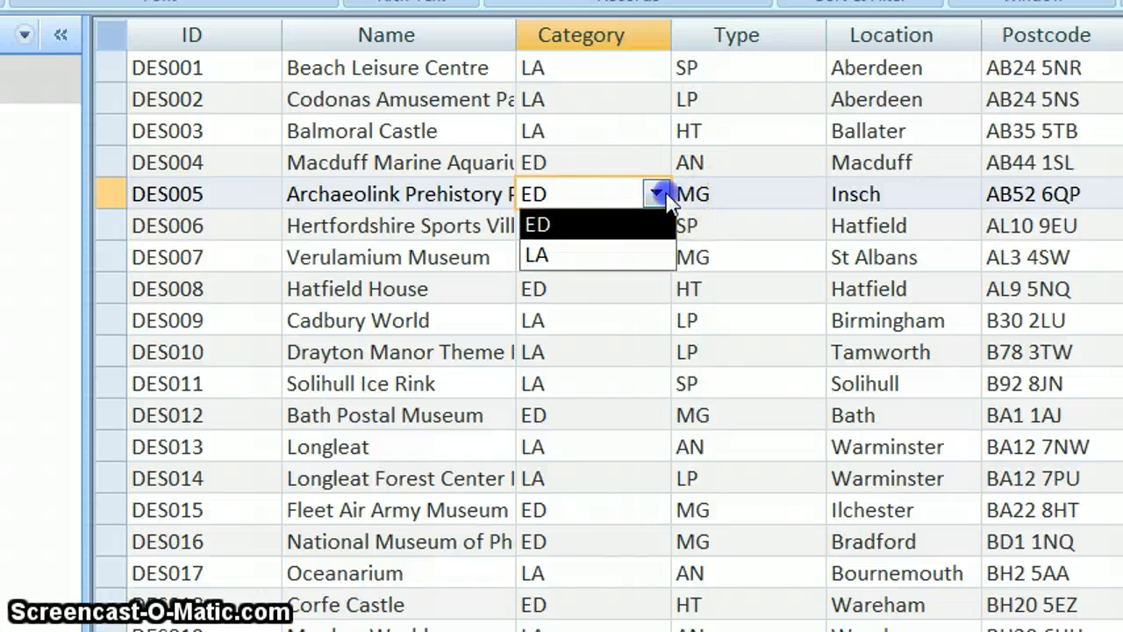
click(597, 259)
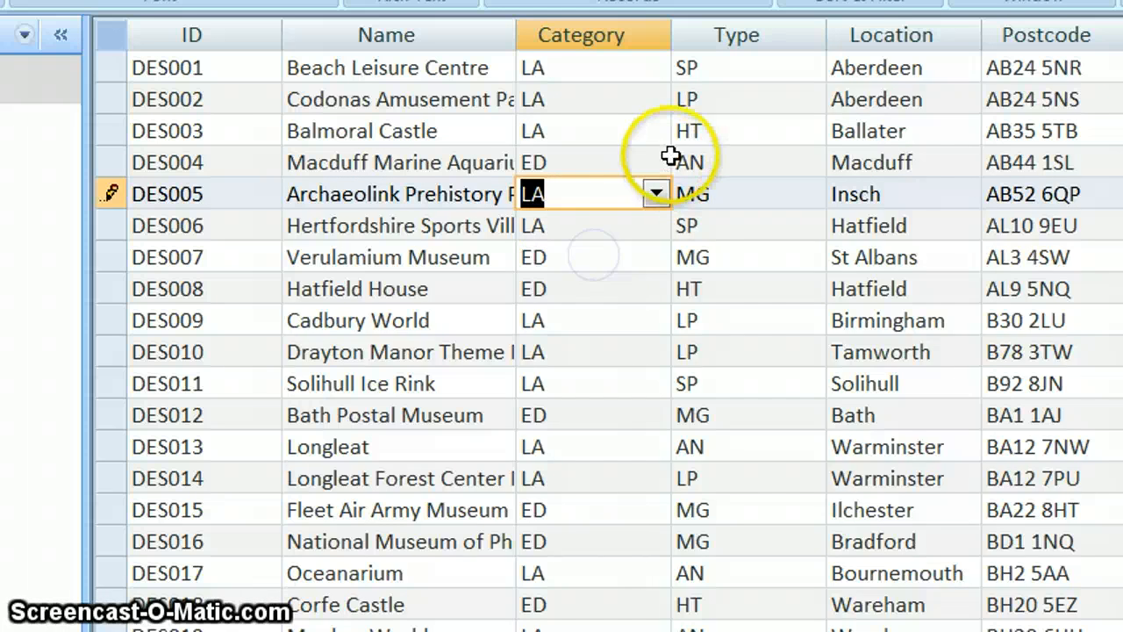
click(661, 207)
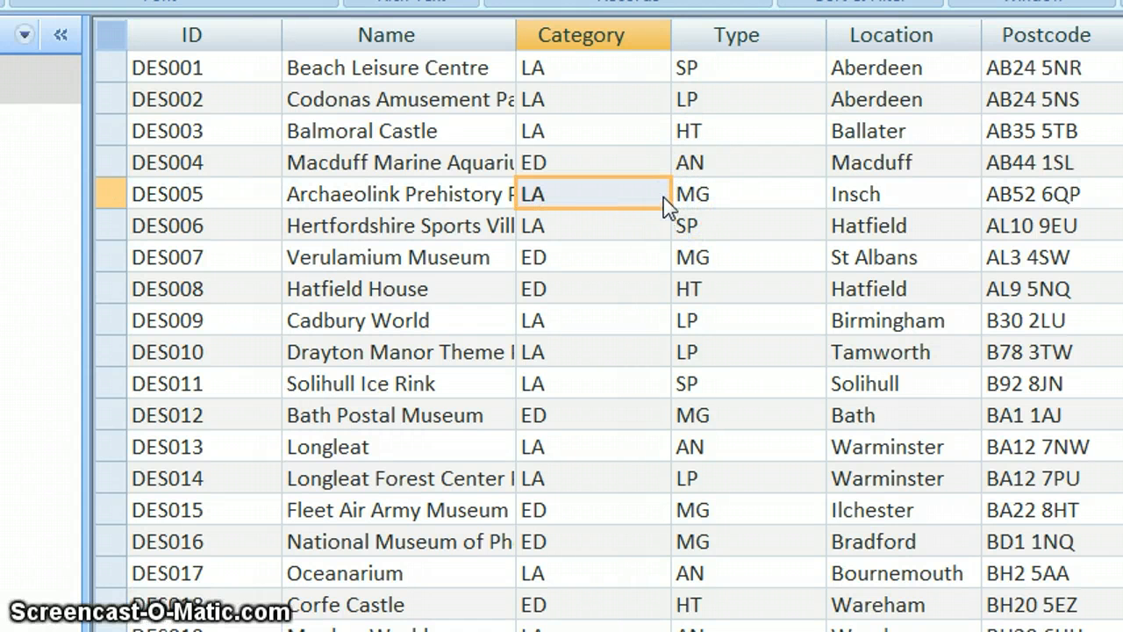
click(663, 200)
click(619, 230)
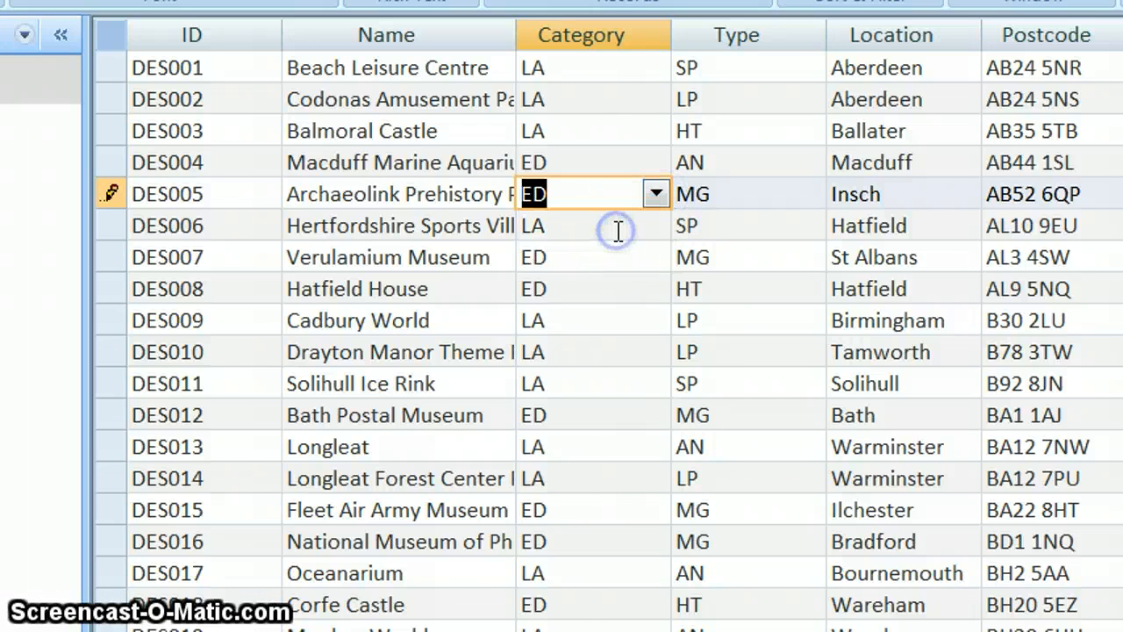
Return to the table's design and compare the lookup properties of the Category and Type fields.
click(641, 162)
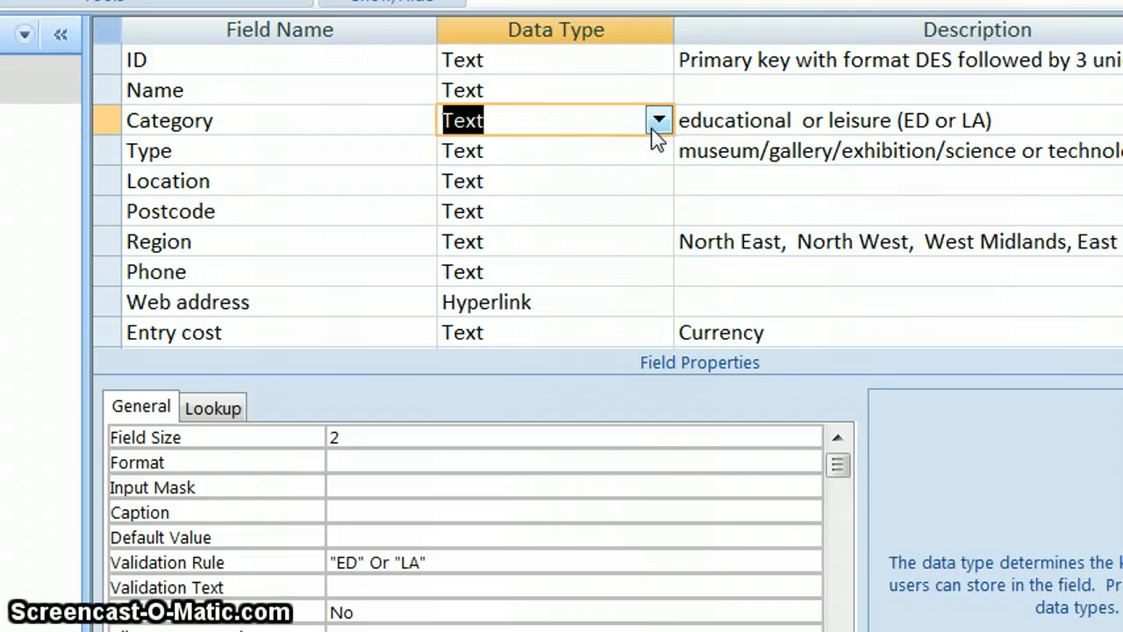
click(207, 410)
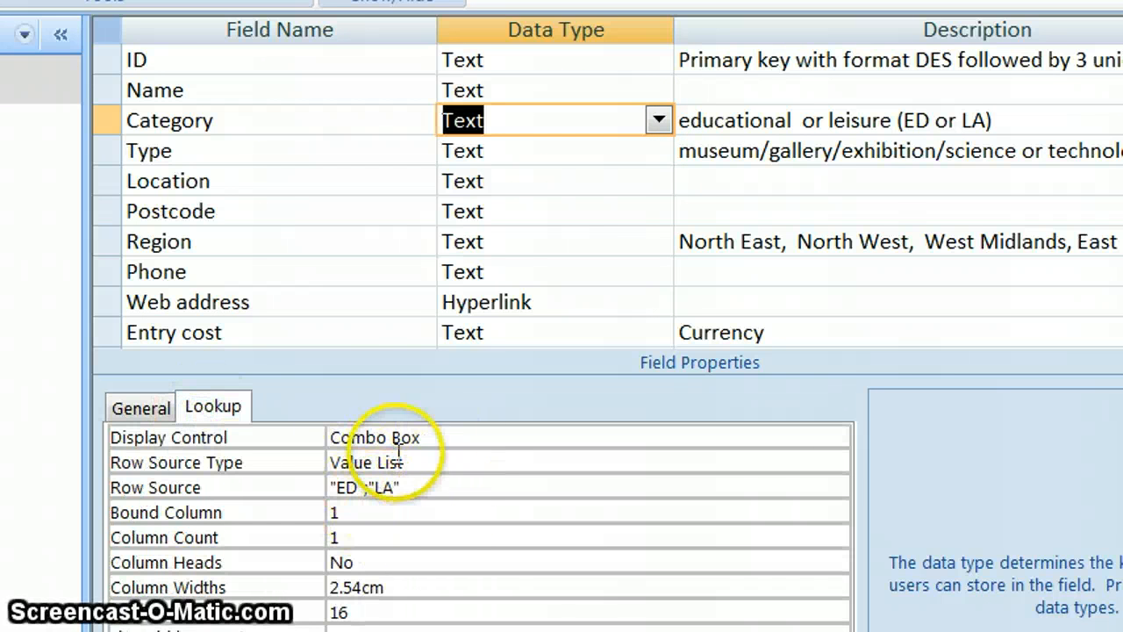
click(534, 154)
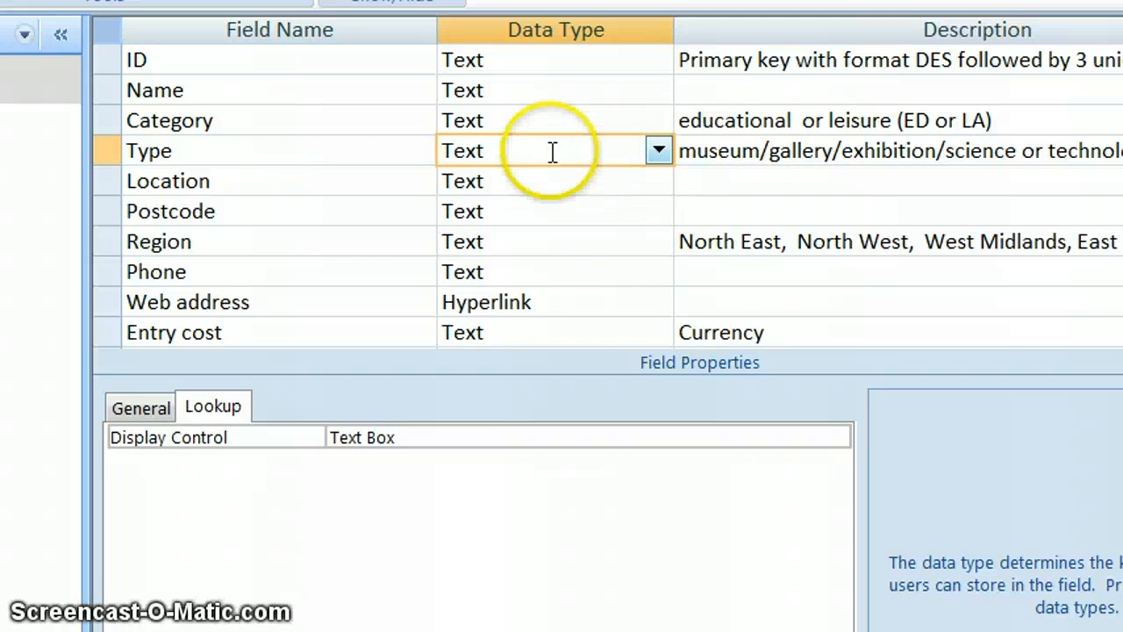
Examine the Type field's general properties and read through its long description of the type codes.
click(140, 409)
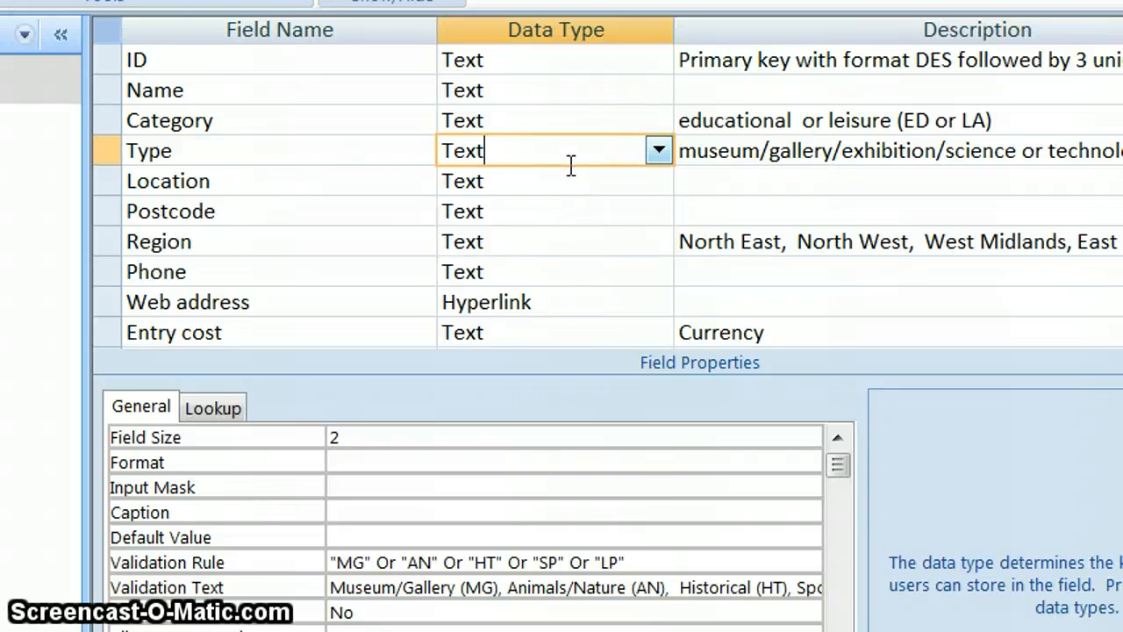
click(789, 154)
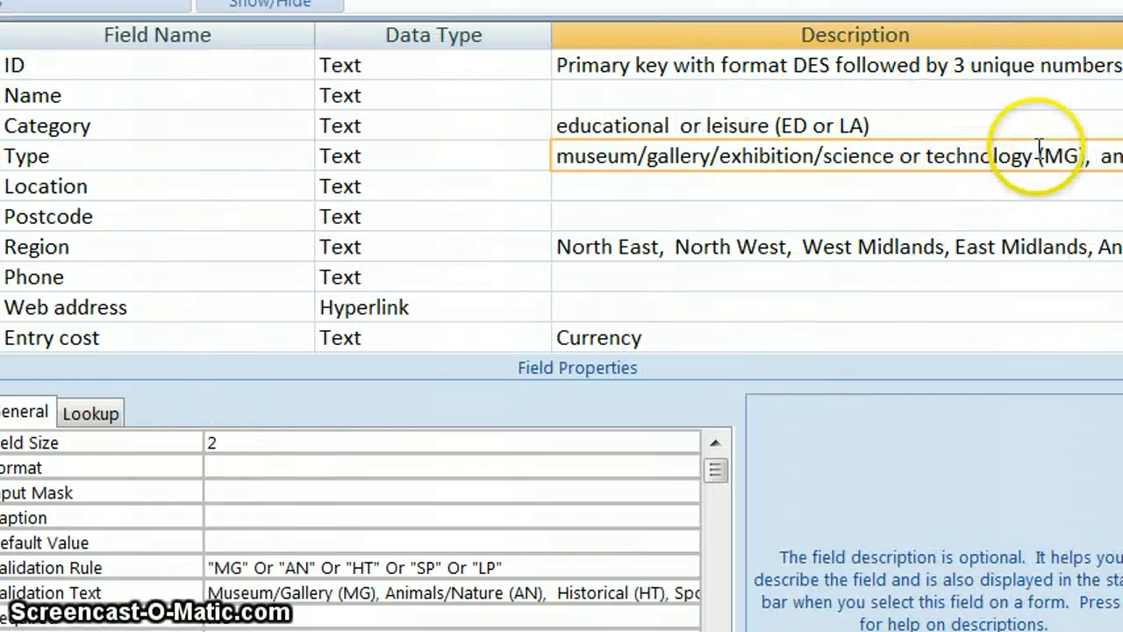
key(Right)
key(Right)
key(Right)
key(Right)
key(Right)
key(Right)
key(Right)
key(Right)
key(Right)
key(Right)
key(Right)
key(Right)
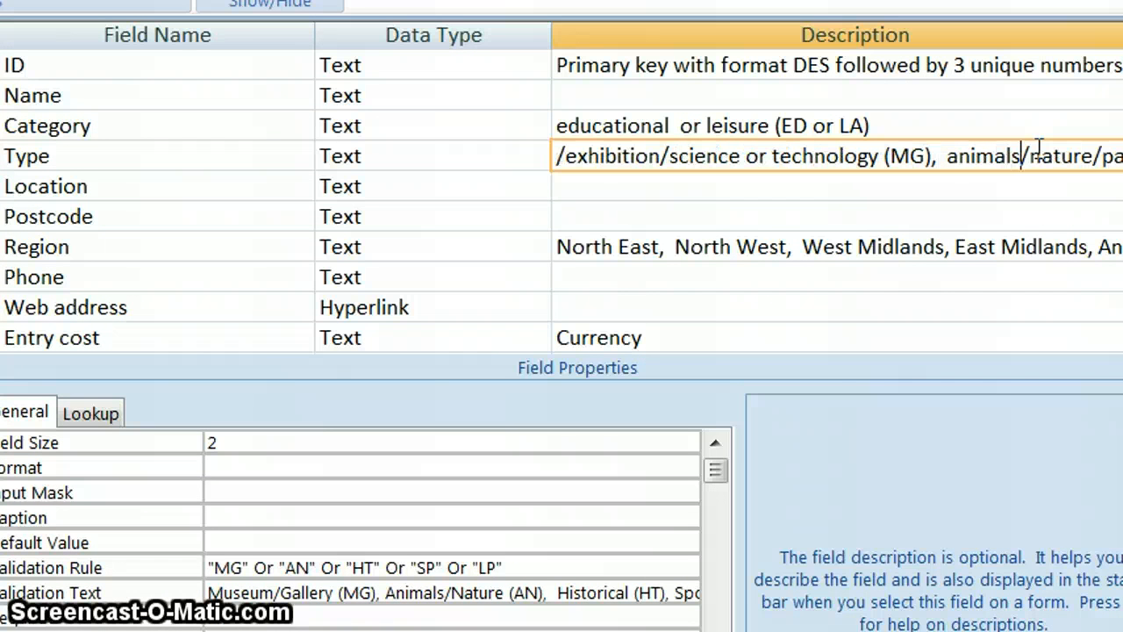
key(Right)
key(Right)
key(Right)
key(Right)
key(Right)
key(Right)
key(Right)
key(Right)
key(Right)
key(Right)
key(Right)
key(Right)
key(Right)
key(Right)
key(Right)
key(Right)
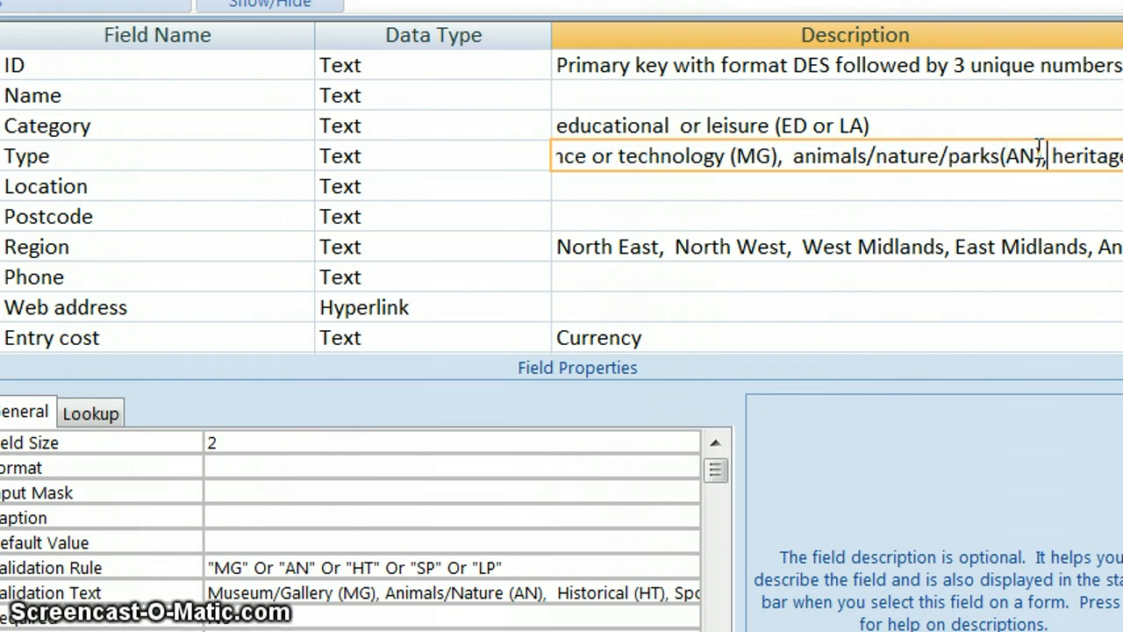
key(Right)
key(Right)
key(Right)
key(Right)
key(Right)
key(Right)
key(Right)
key(Right)
key(Right)
key(Right)
key(Right)
key(Right)
key(Right)
key(Right)
key(Right)
key(Right)
key(Right)
key(Right)
key(Right)
key(Right)
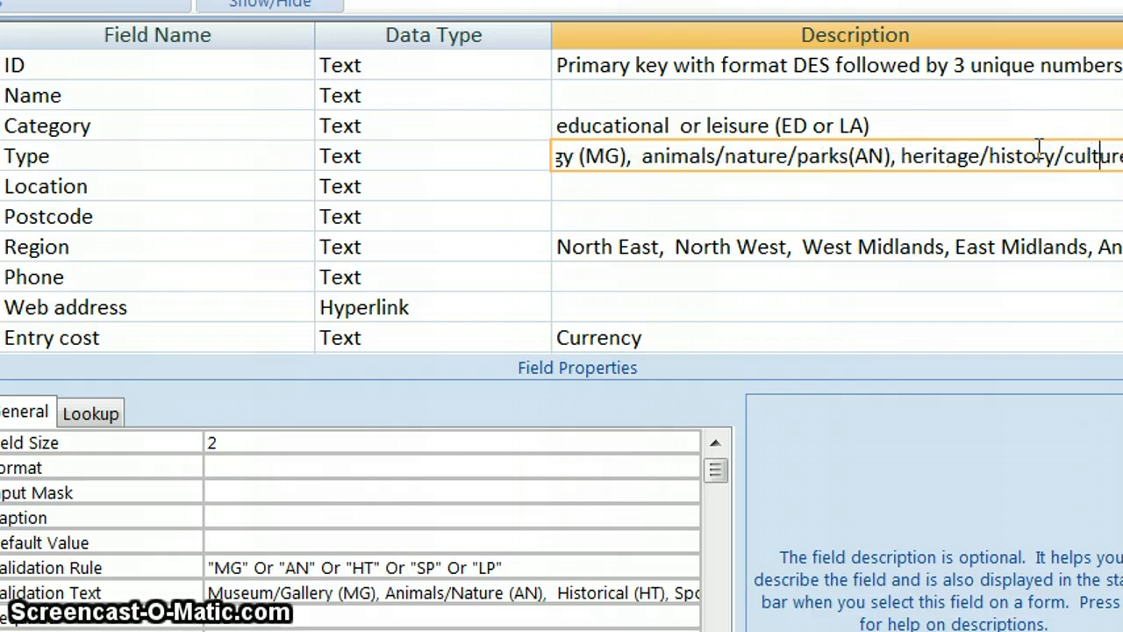
key(Right)
key(Right)
key(Right)
key(Right)
key(Right)
key(Right)
key(Right)
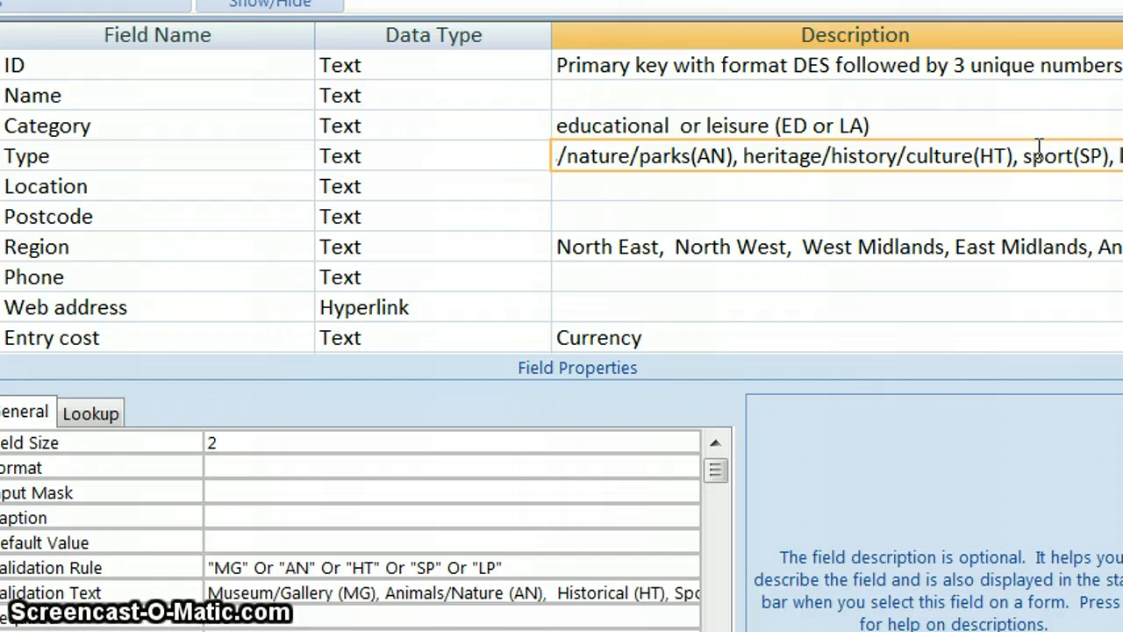
key(Right)
key(Right)
key(Right)
key(Right)
key(Right)
key(Right)
key(Right)
key(Right)
key(Right)
key(Right)
key(Right)
key(Right)
key(Right)
key(Right)
key(Right)
key(Right)
key(Right)
key(Right)
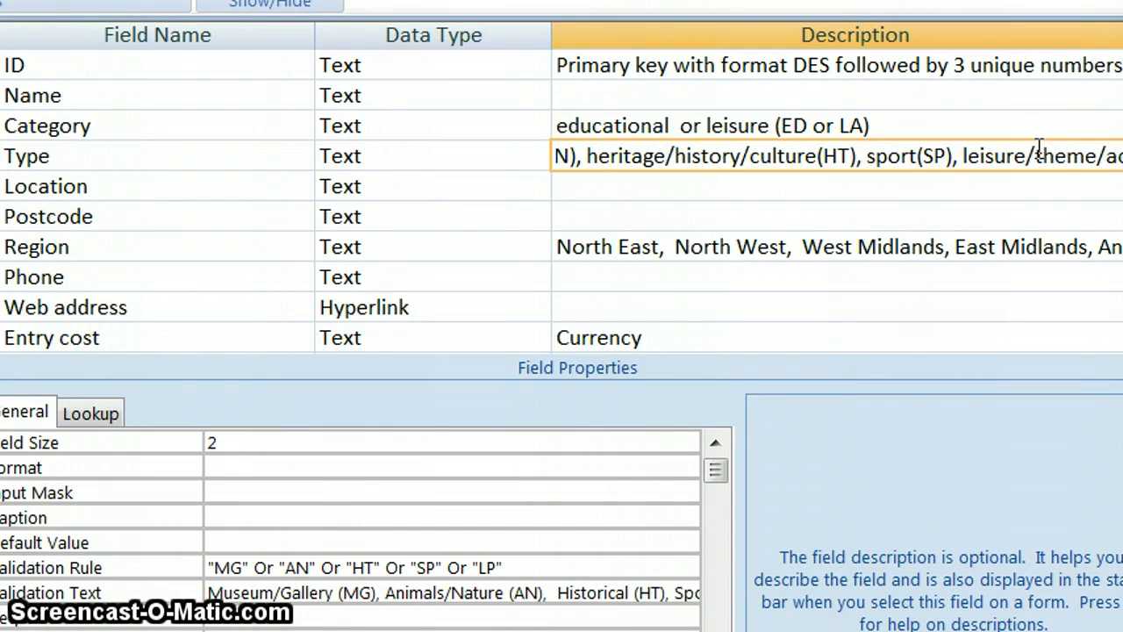
key(Left)
key(Left)
key(Left)
key(Left)
key(Left)
key(Left)
key(Left)
key(Left)
key(Left)
key(Left)
key(Left)
key(Left)
key(Left)
key(Left)
key(Left)
key(Left)
key(Left)
key(Left)
key(Left)
key(Left)
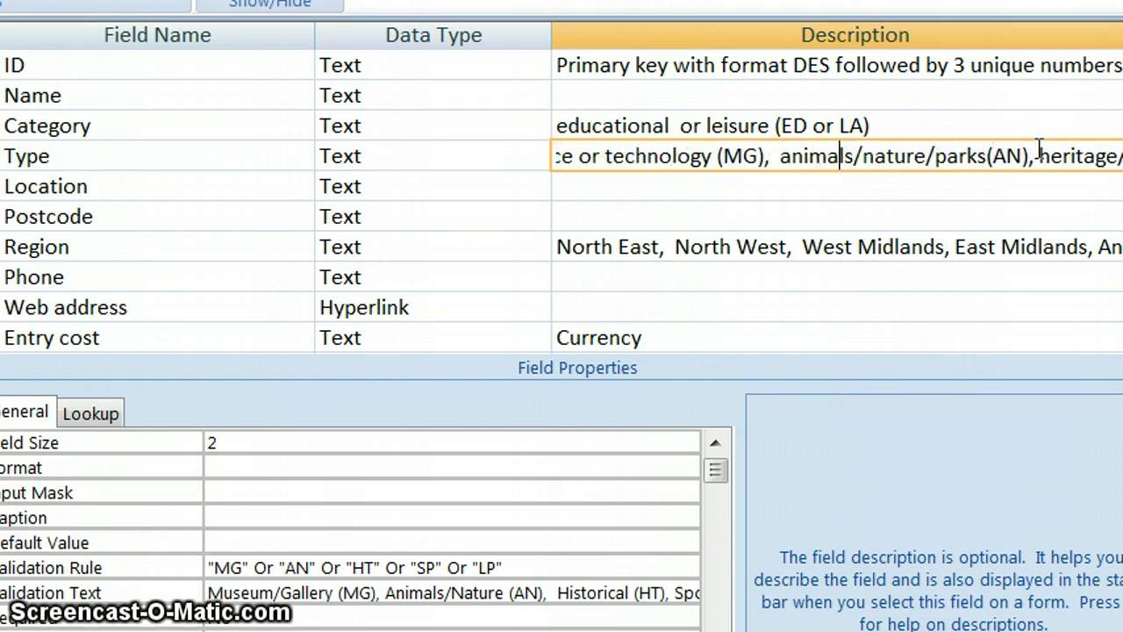
key(Left)
key(Left)
key(Left)
key(Left)
key(Left)
key(Left)
key(Left)
key(Left)
key(Left)
key(Left)
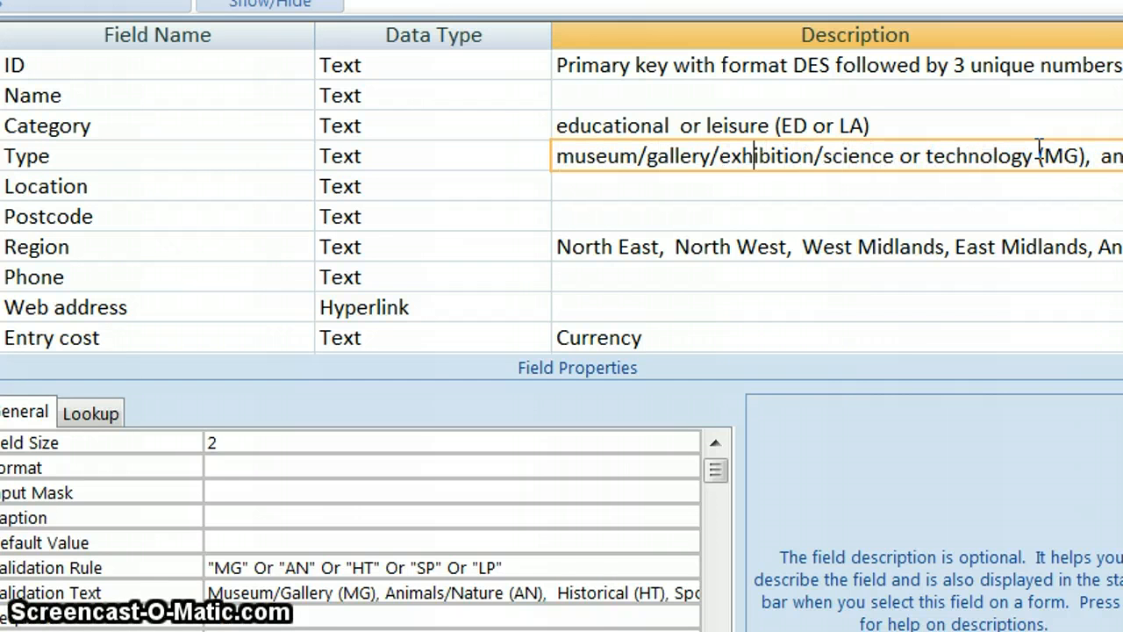
key(shift+Tab)
key(shift+Tab)
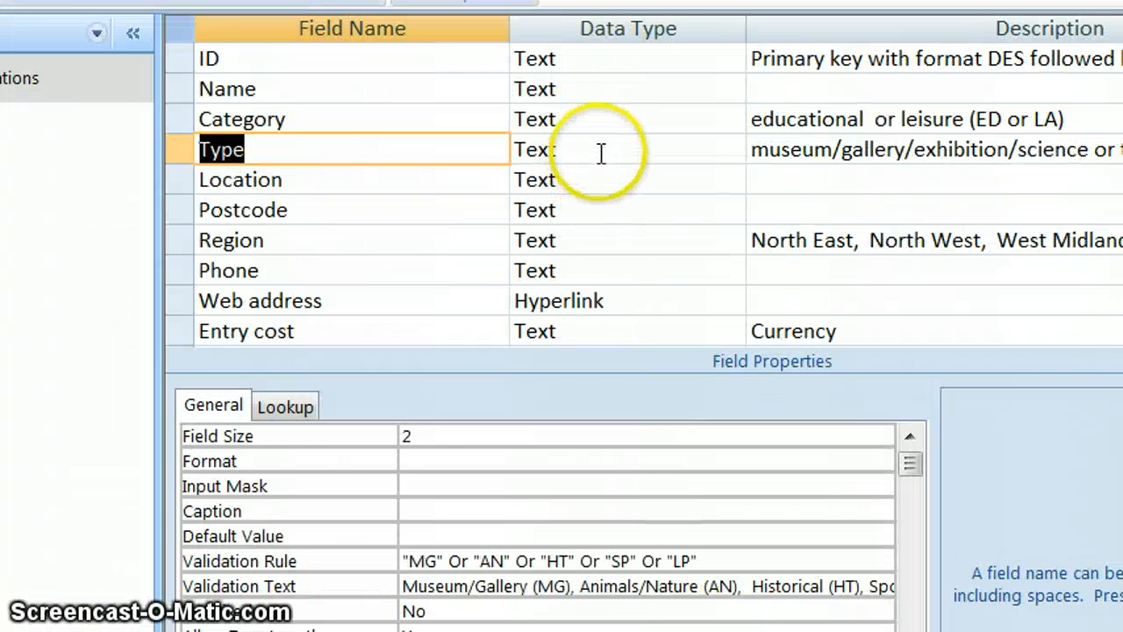
Check the Type field's lookup settings and field size, and view the records in the datasheet before returning to the design.
click(405, 159)
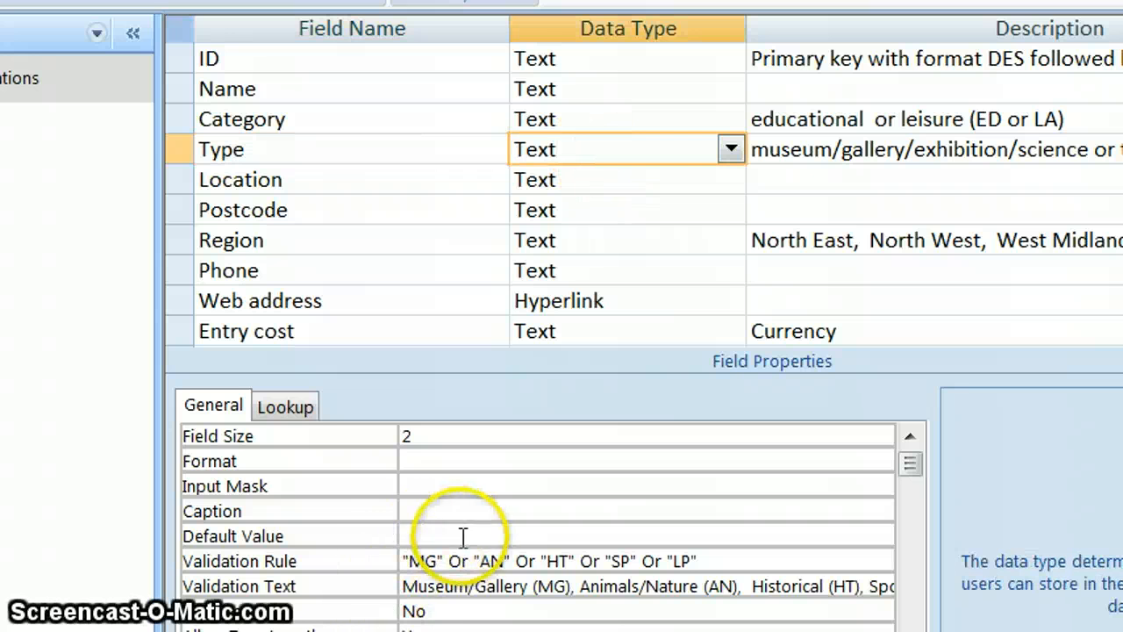
click(295, 405)
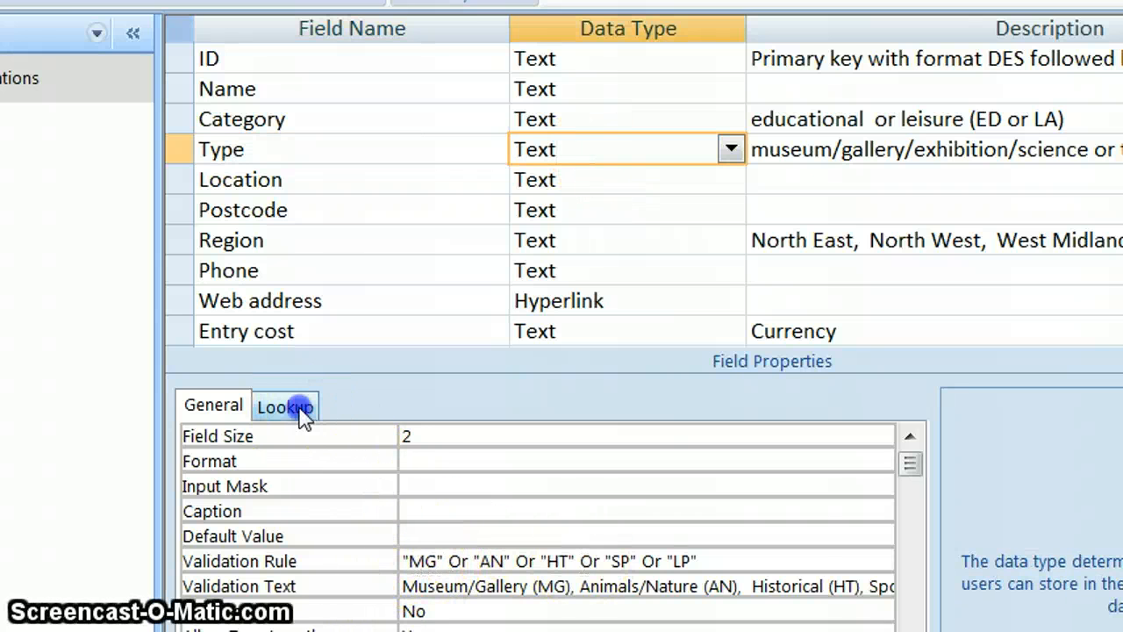
click(214, 406)
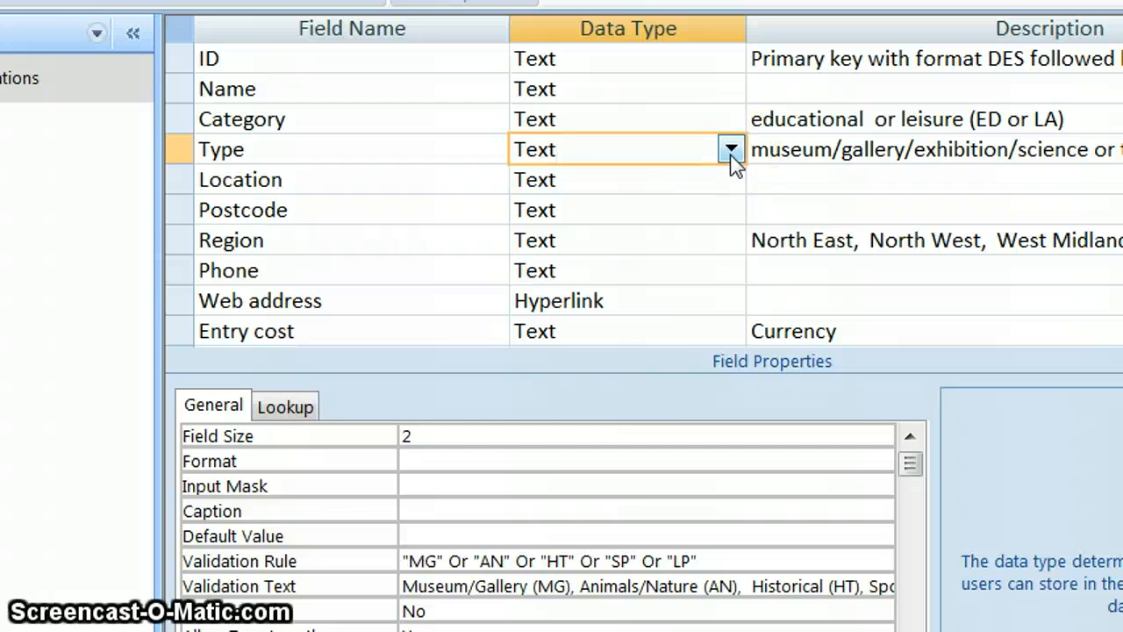
click(432, 430)
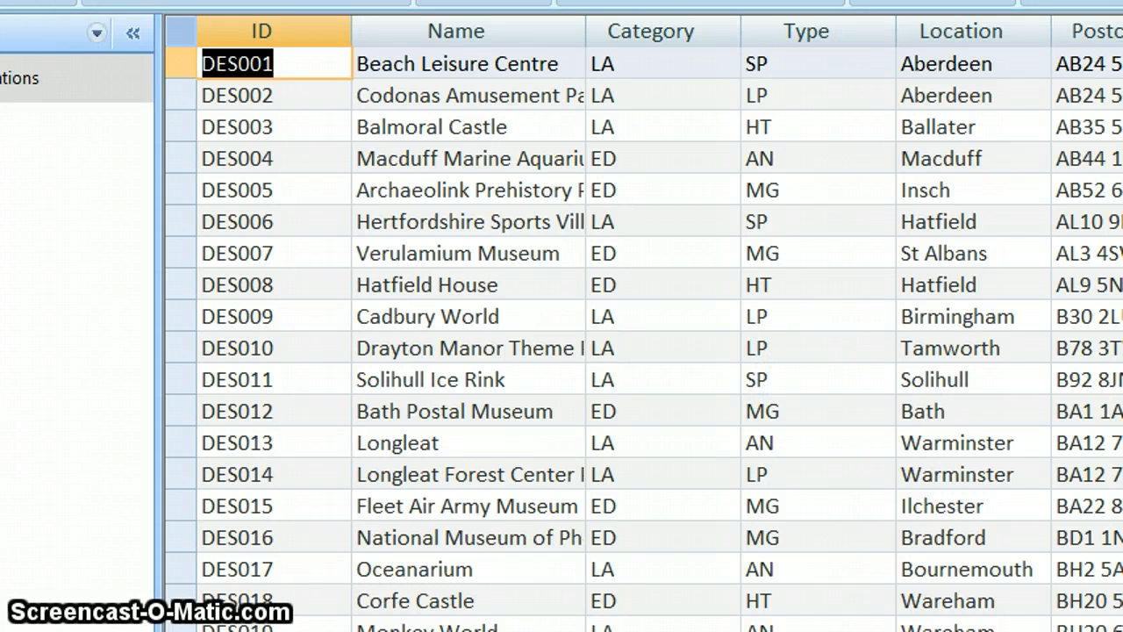
click(4, 1)
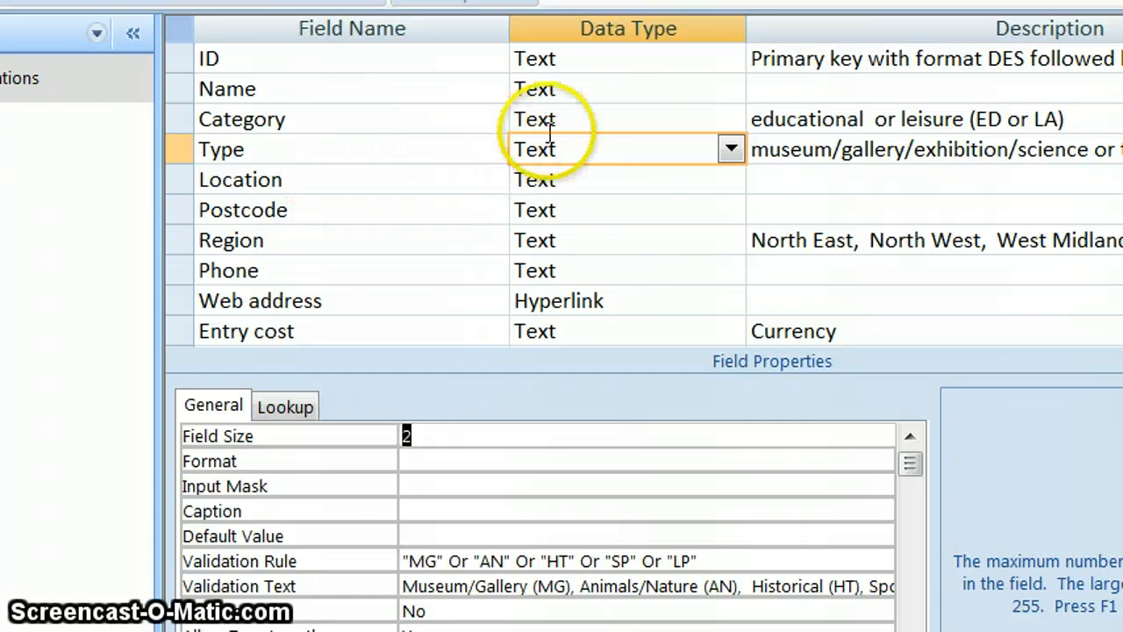
Review the Category field's validation rule and compare its lookup properties with those of the Type and Region fields.
click(599, 120)
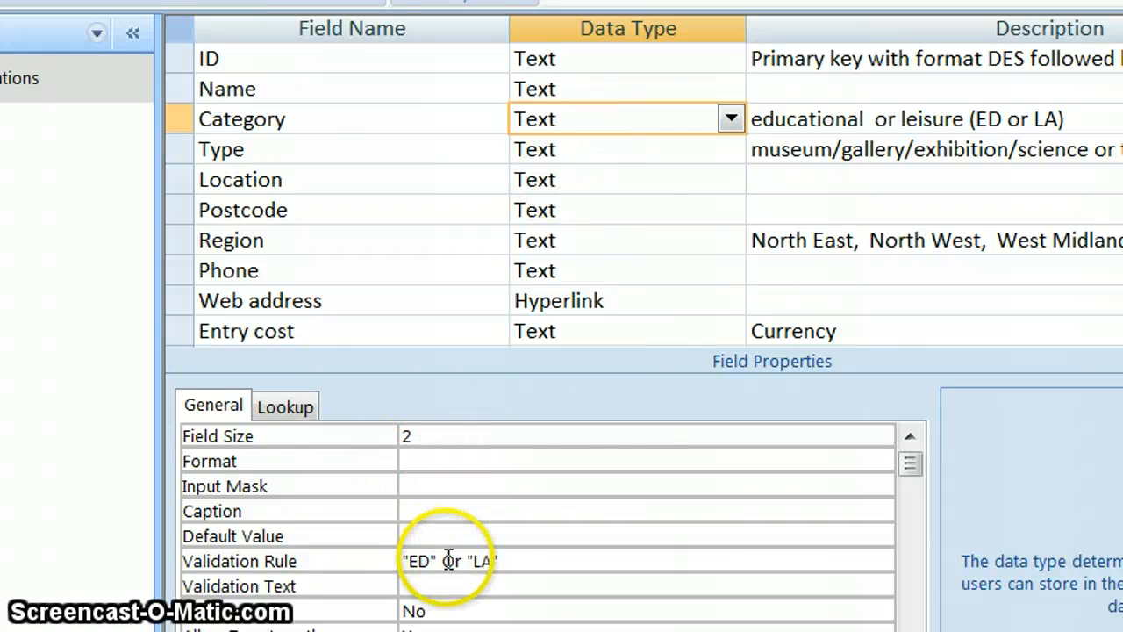
click(285, 407)
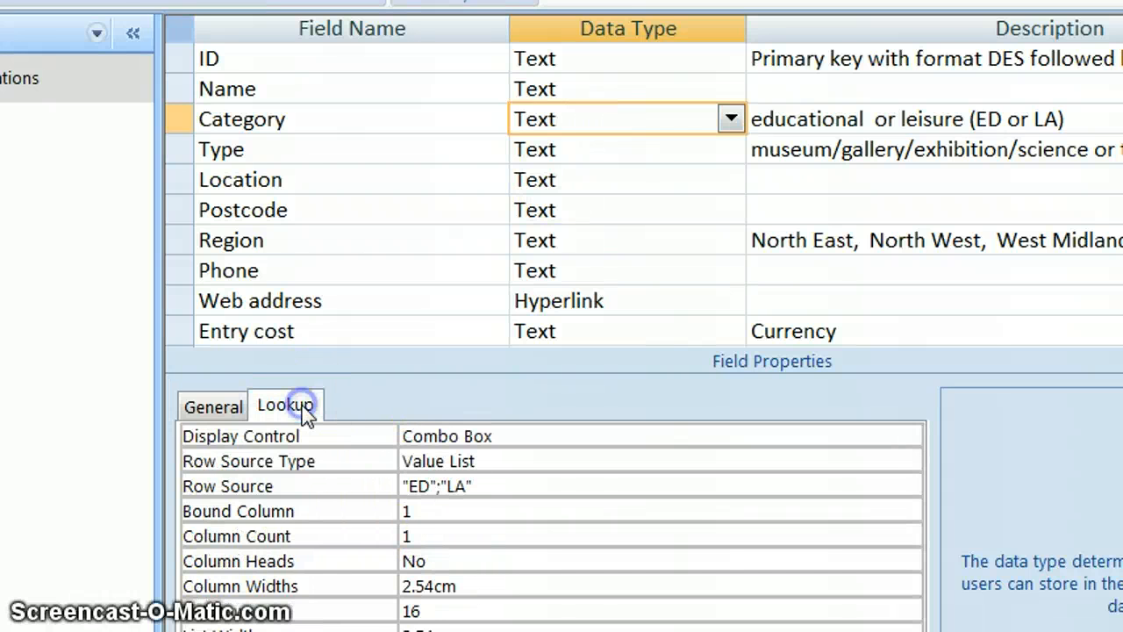
click(621, 151)
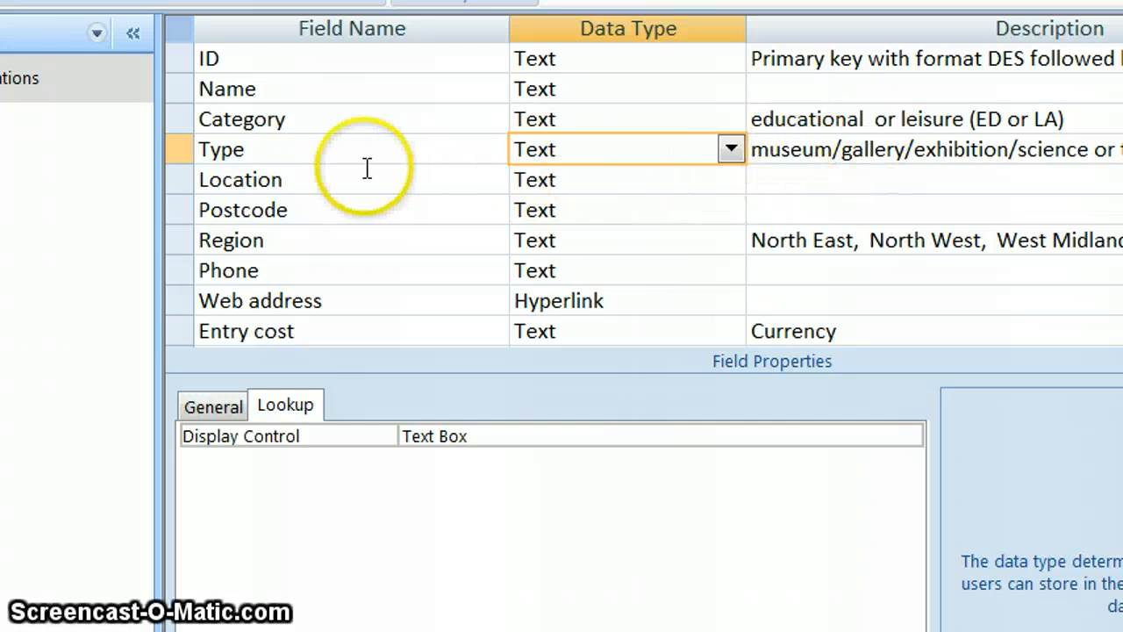
click(606, 240)
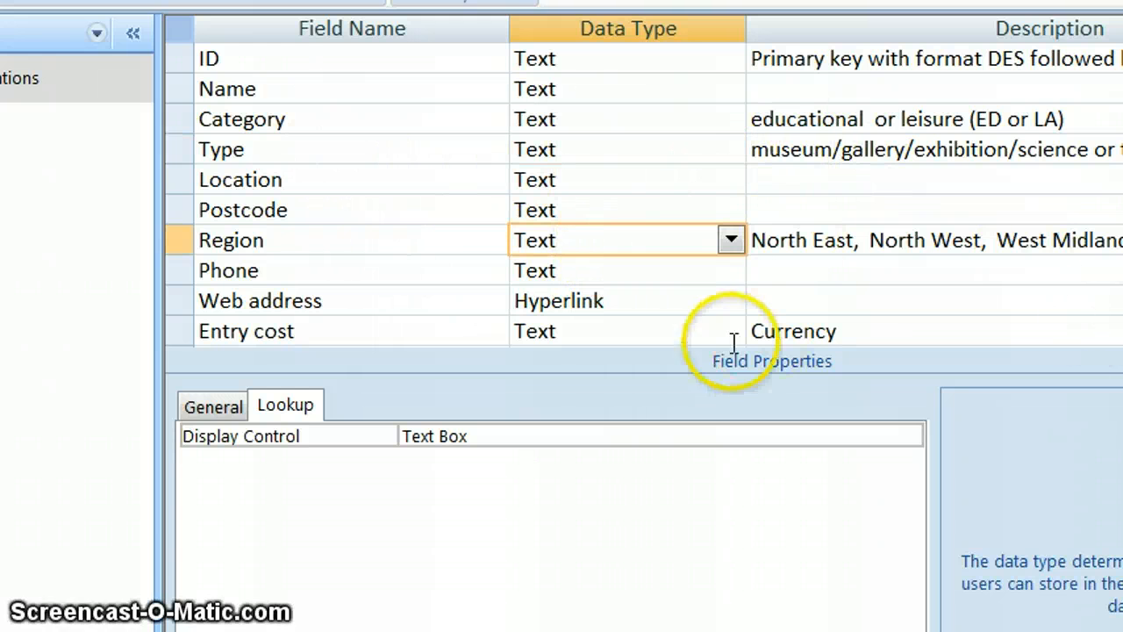